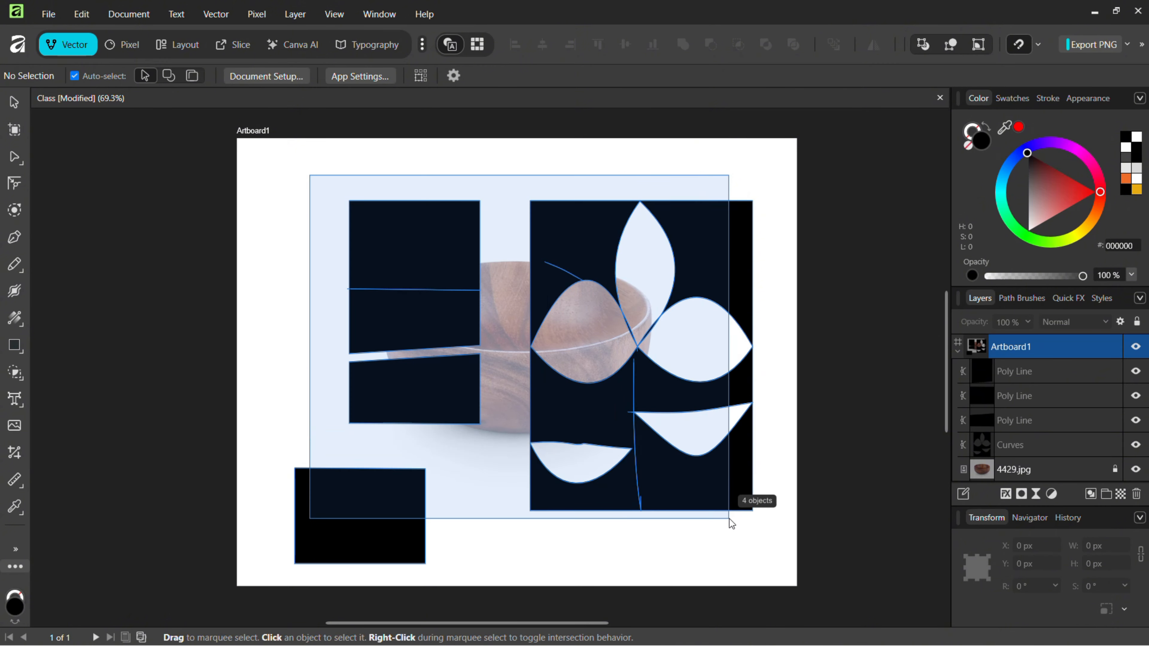
Delete the black shapes and the bowl image 4429.jpg, leaving the artboard empty.
key(Delete)
click(698, 536)
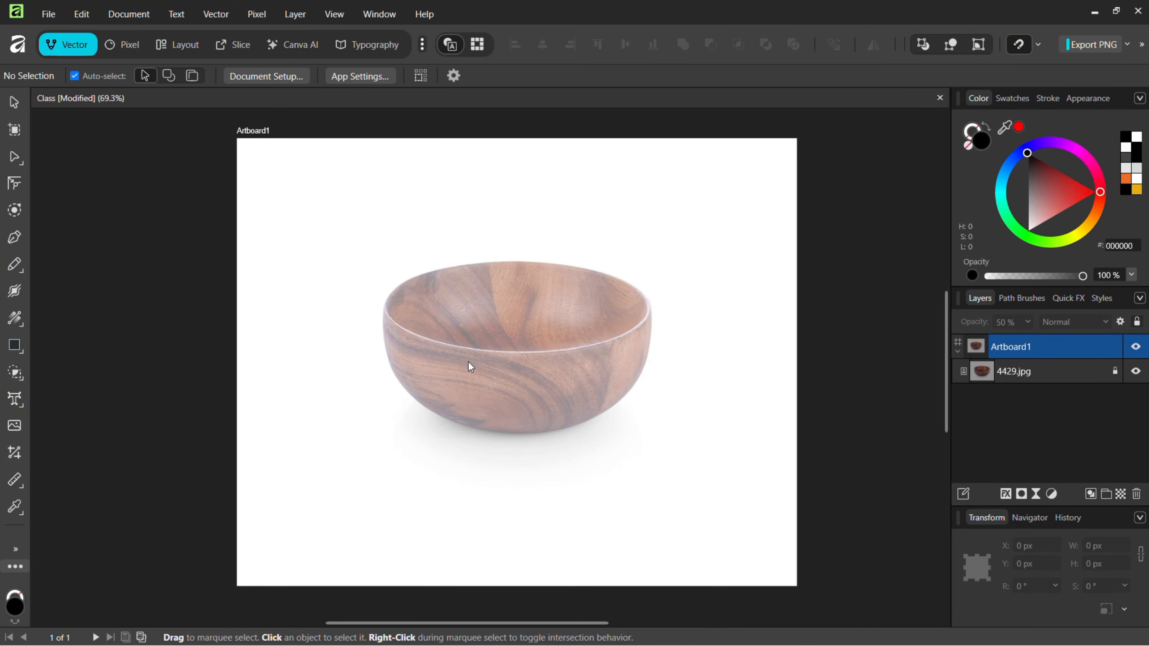
click(556, 333)
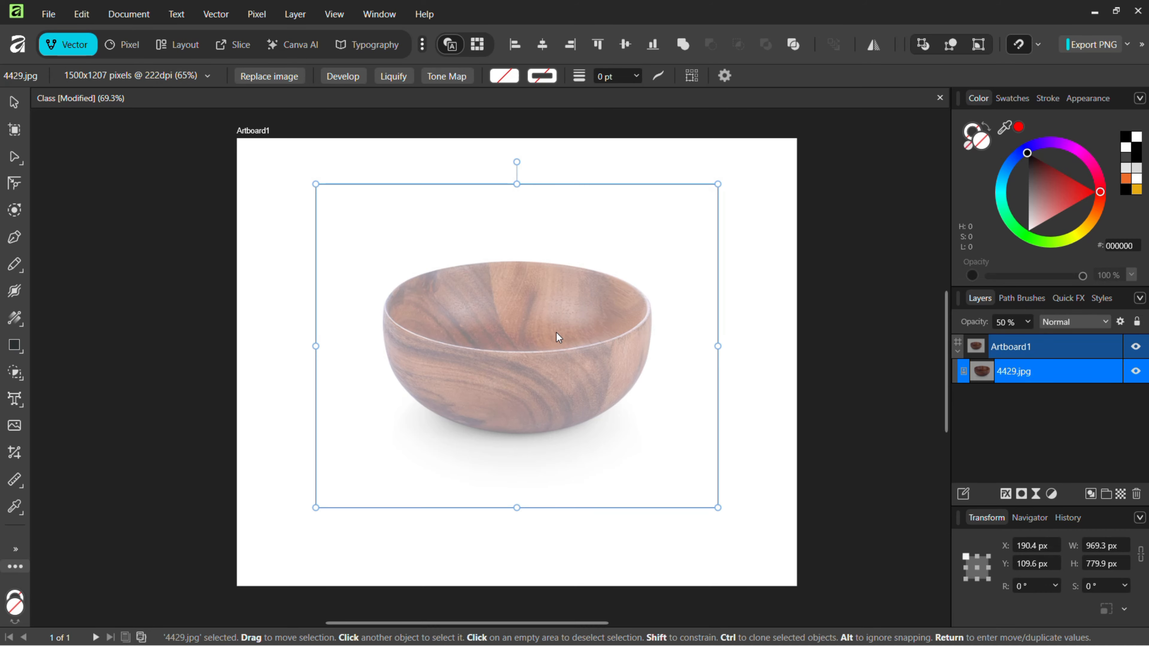
key(Delete)
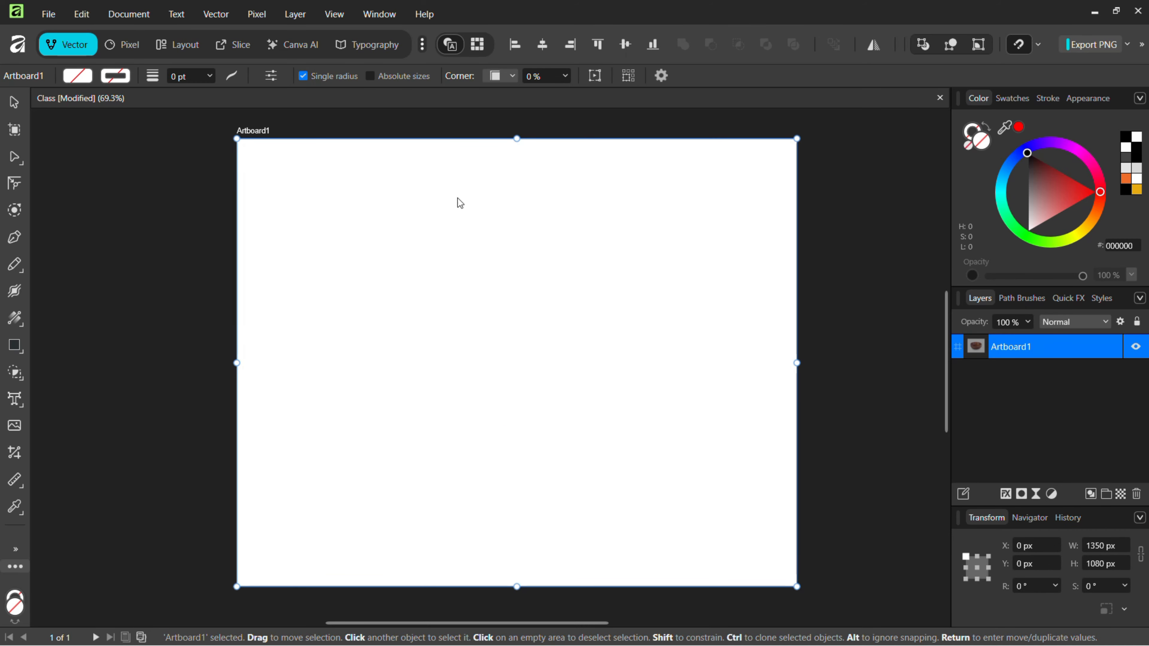
Draw a rectangle about 664 by 571 px on the artboard and move it to about X 343, Y 195 px.
click(15, 346)
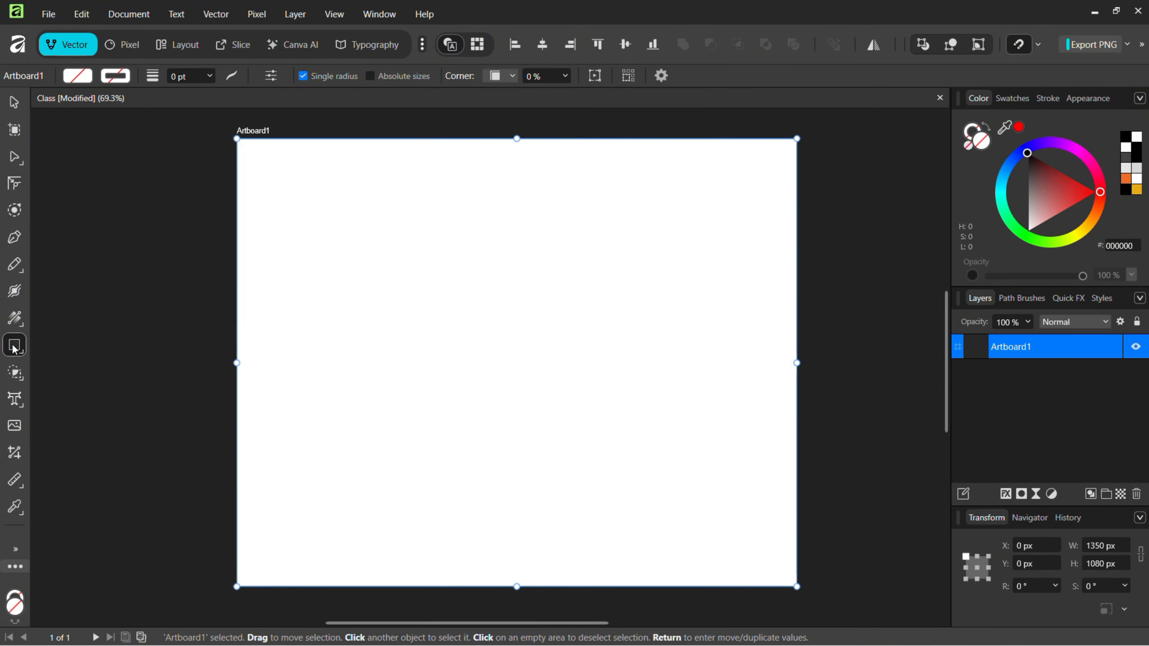
drag(361, 242, 636, 479)
click(14, 105)
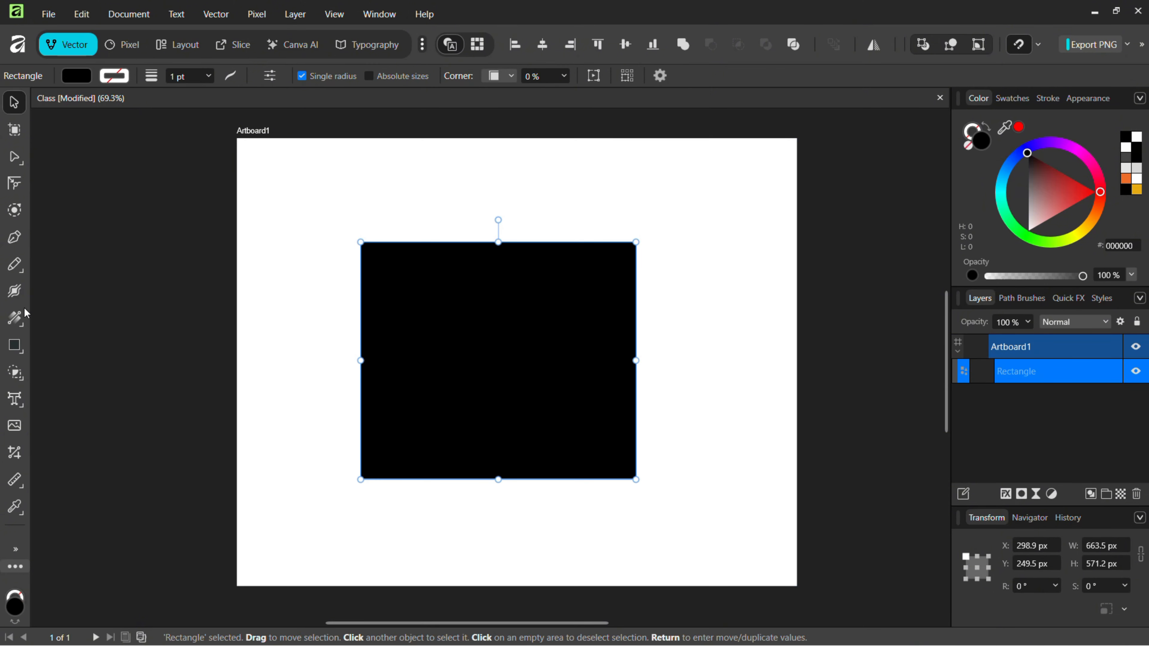
drag(471, 344, 489, 322)
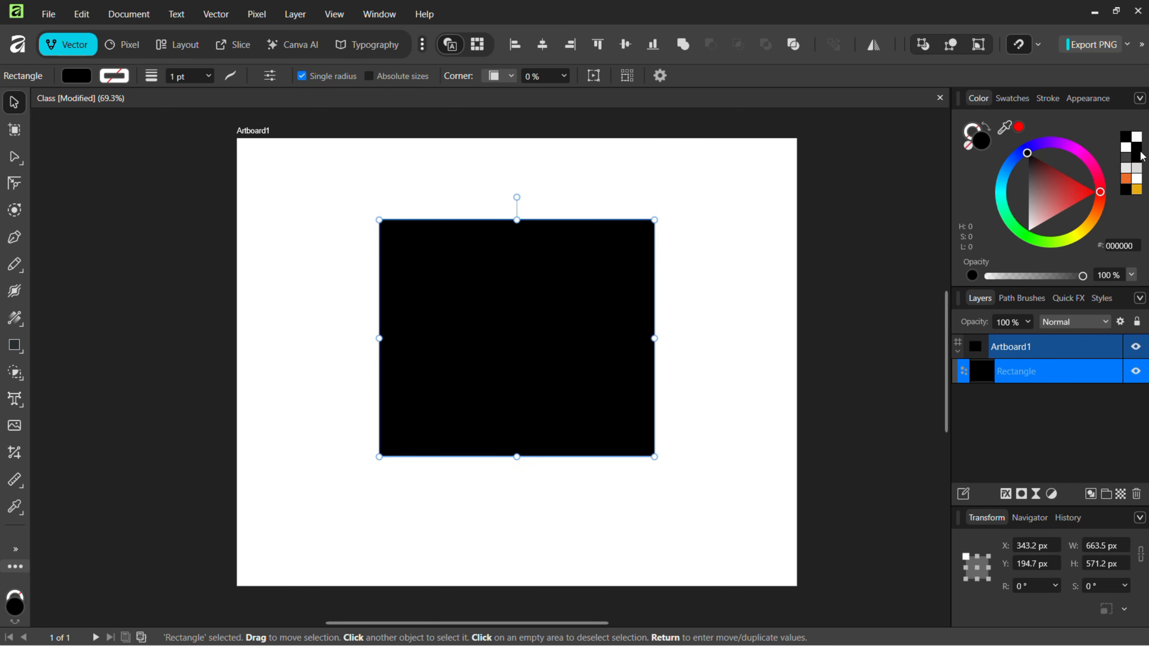
Give the rectangle a light grey D7D7D7 fill and a black 000000 stroke.
click(1139, 170)
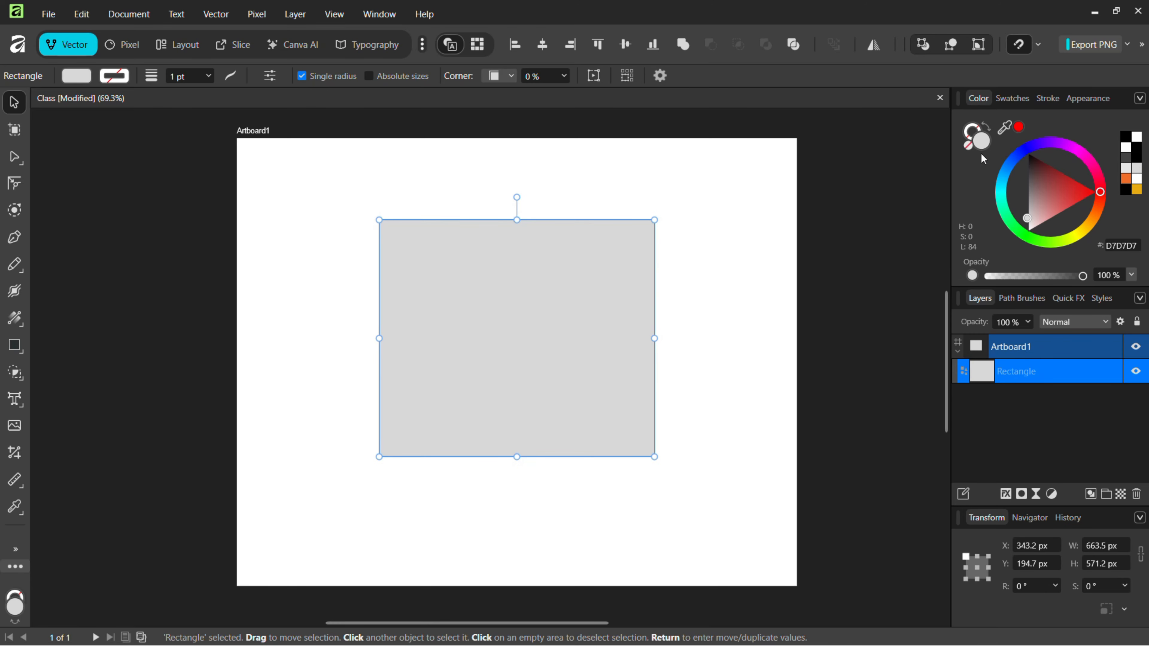
click(977, 137)
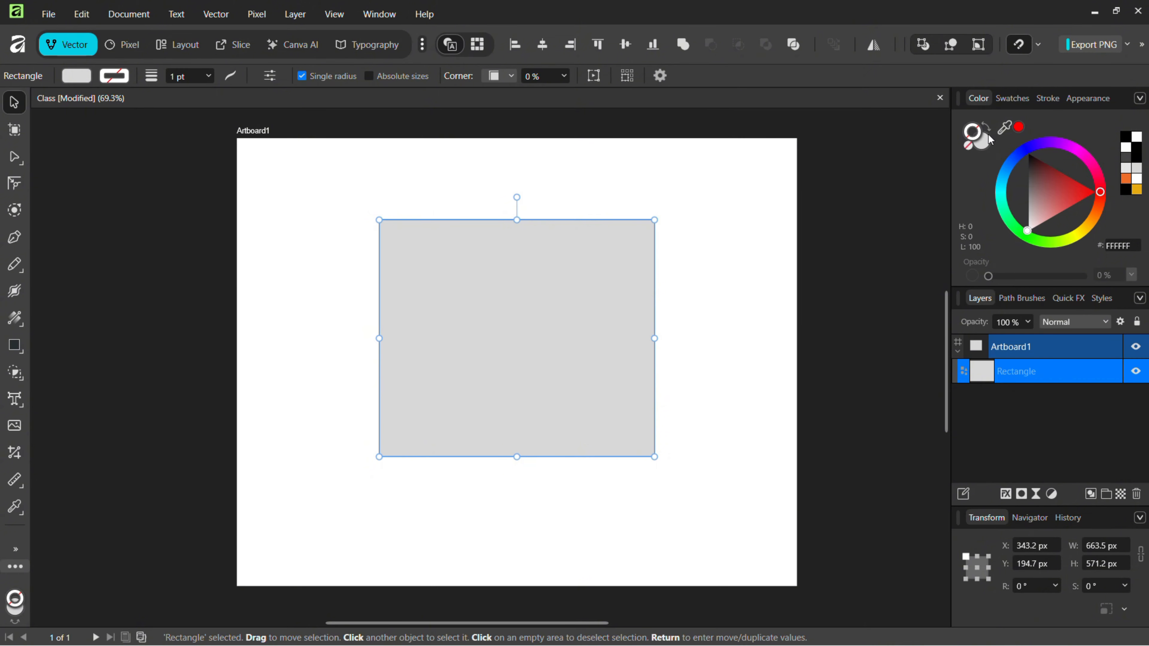
click(1136, 161)
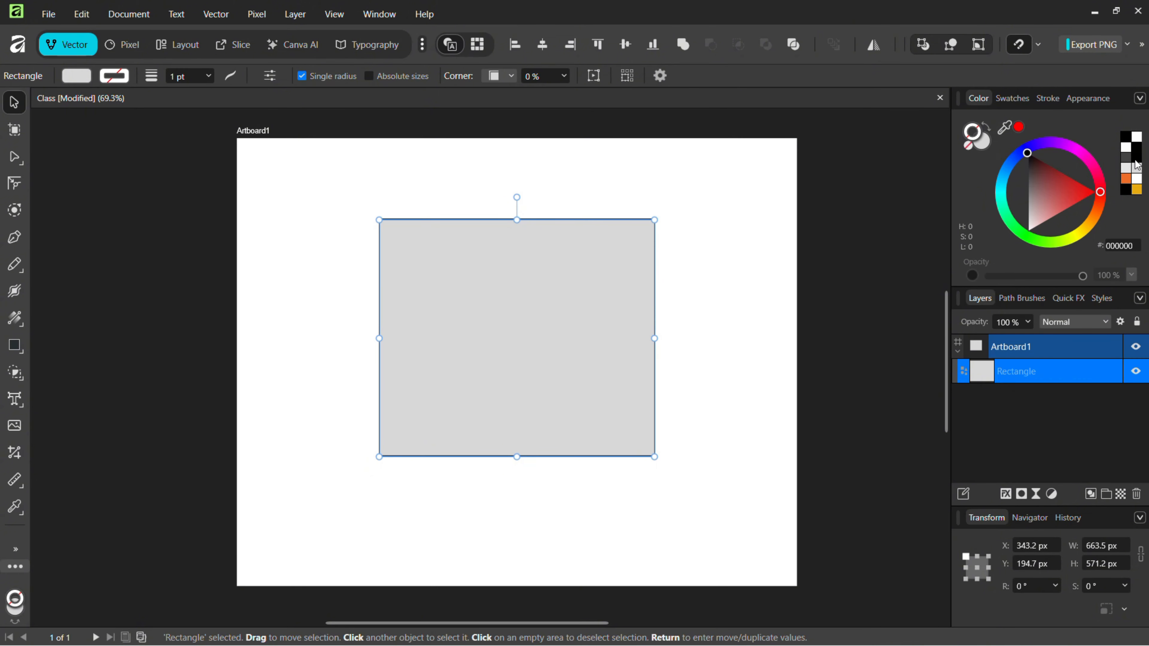
click(769, 225)
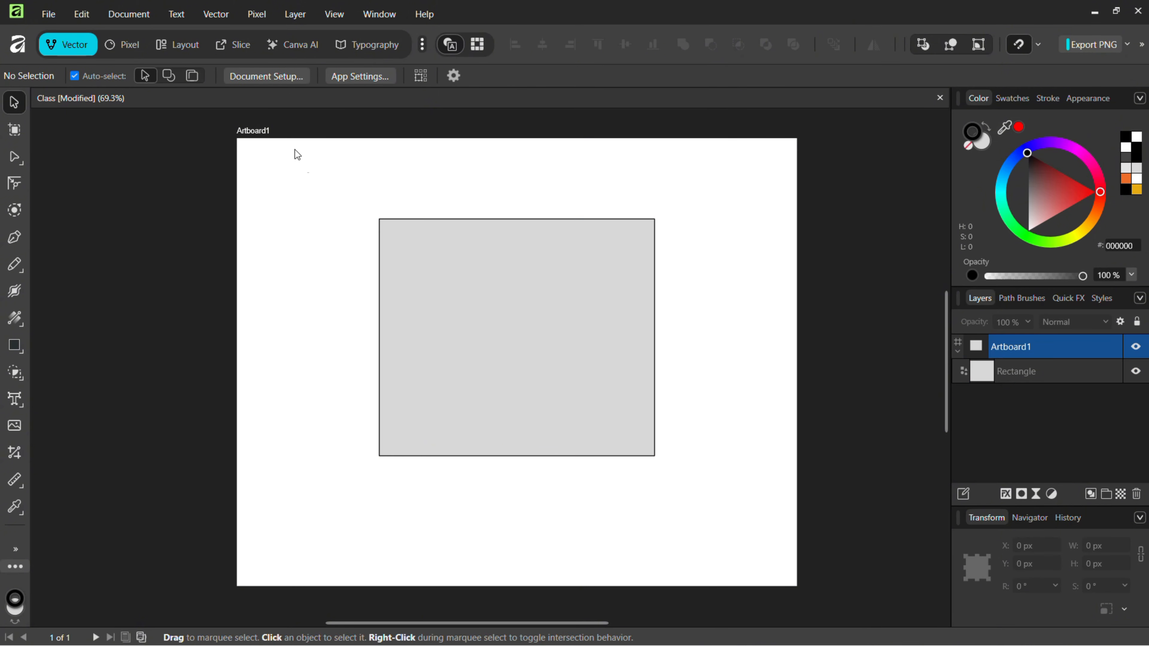
Set the rectangle's stroke width to 4 pt.
click(548, 309)
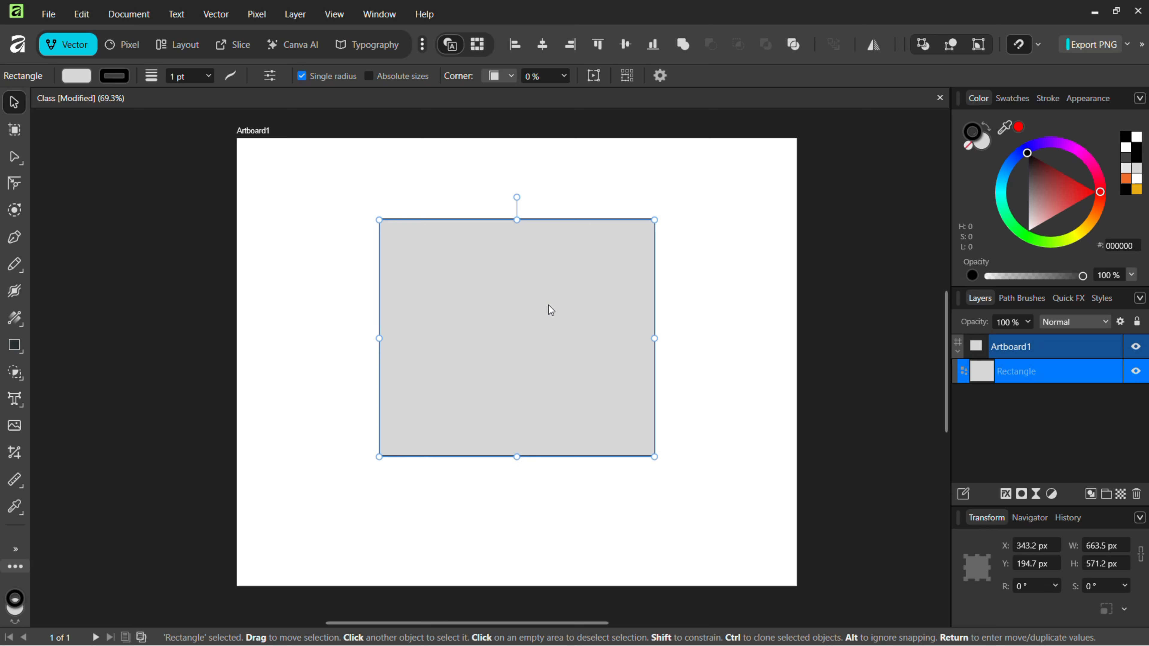
click(184, 79)
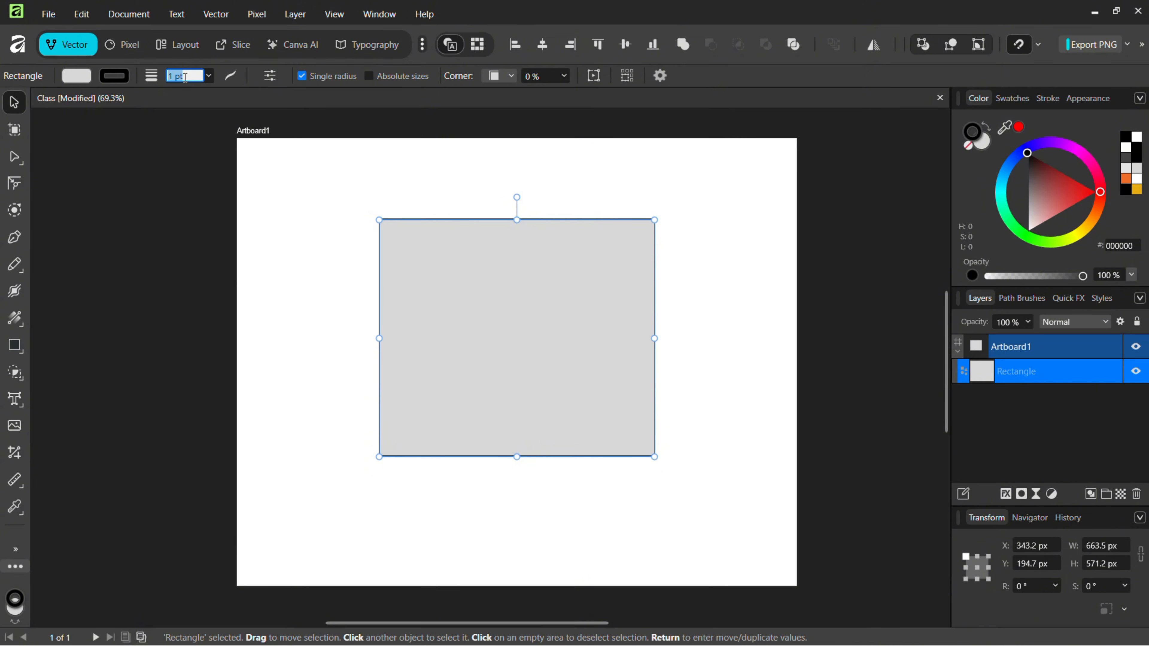
text(4)
key(Return)
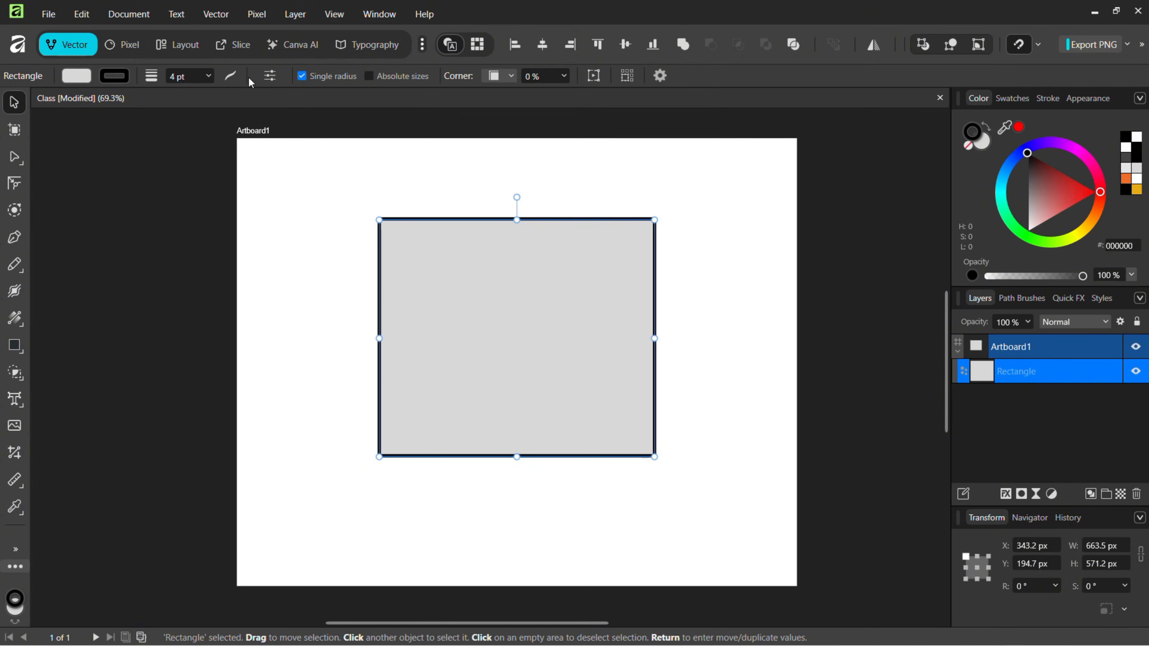
Try varying the rectangle's stroke width with width points on its top, right and bottom edges, and undo the changes.
click(15, 292)
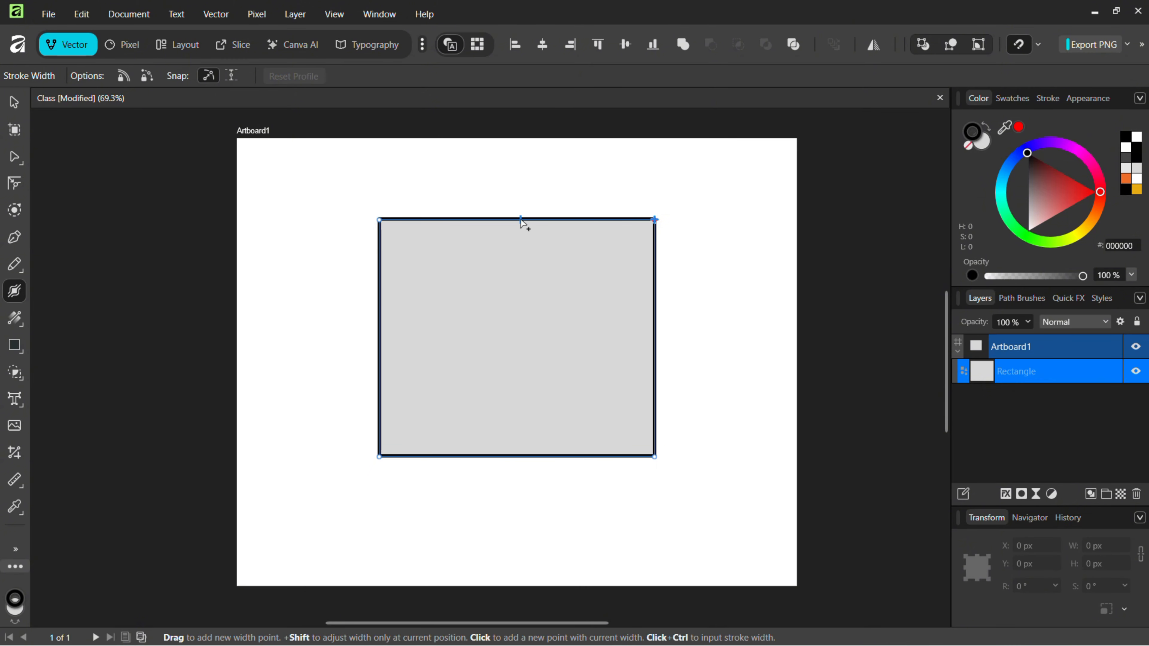
mouse_move(521, 220)
mouse_down()
mouse_move(523, 236)
mouse_move(538, 225)
mouse_move(618, 232)
mouse_move(441, 260)
mouse_move(628, 244)
mouse_move(418, 230)
mouse_move(426, 244)
mouse_up()
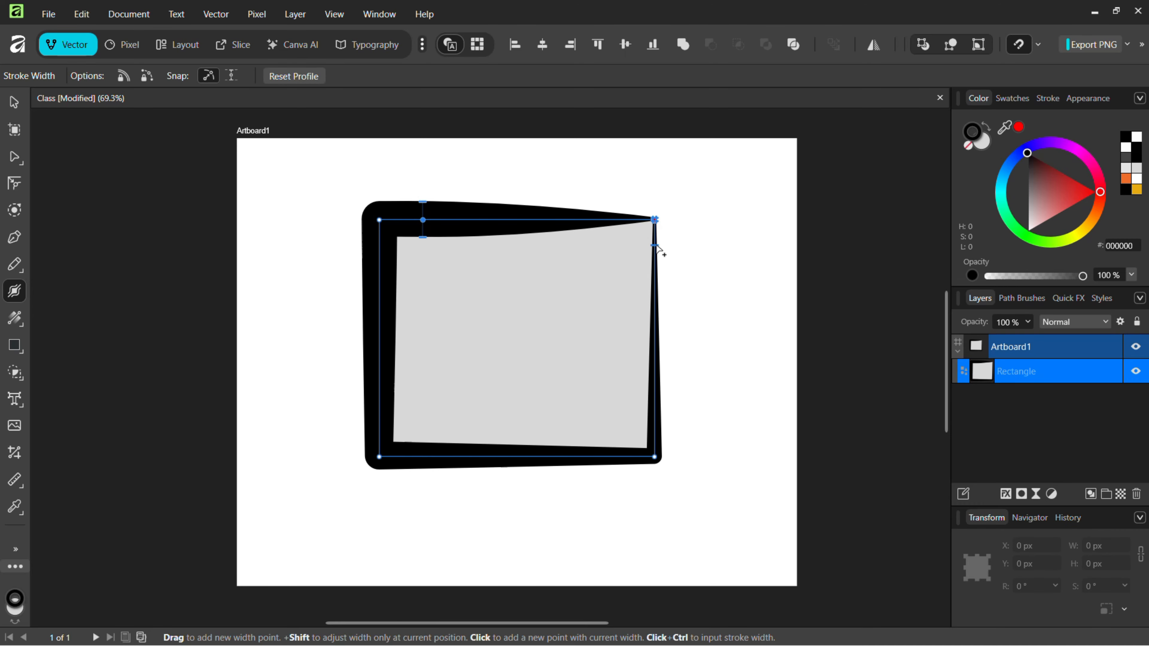
drag(661, 244, 671, 246)
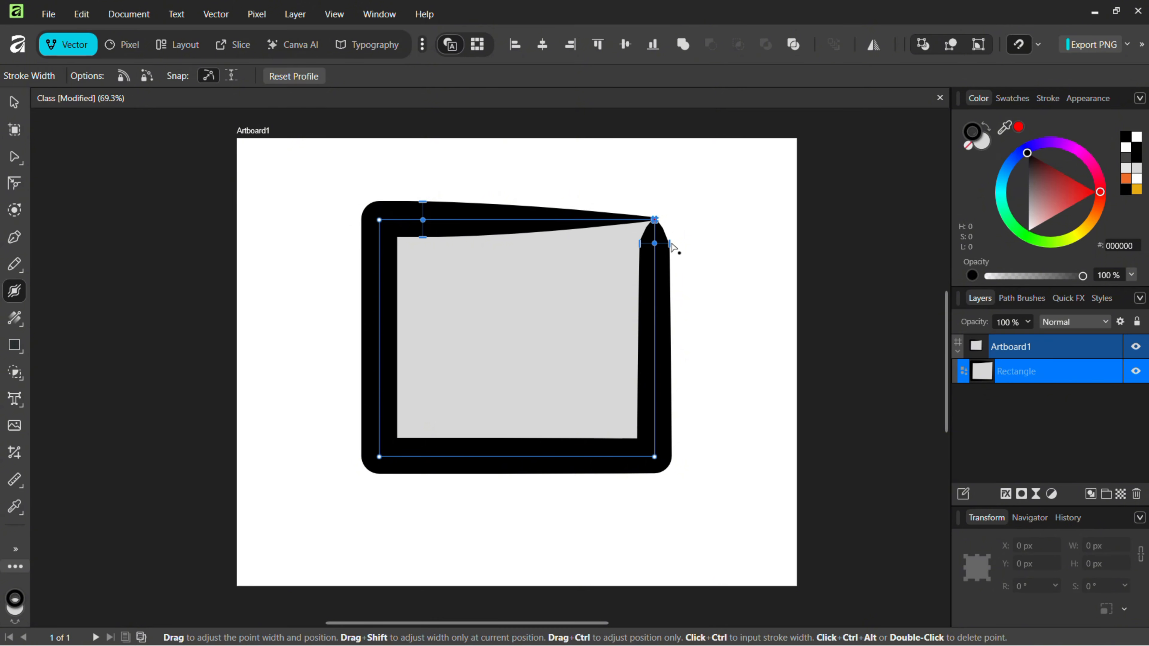
drag(397, 459, 506, 454)
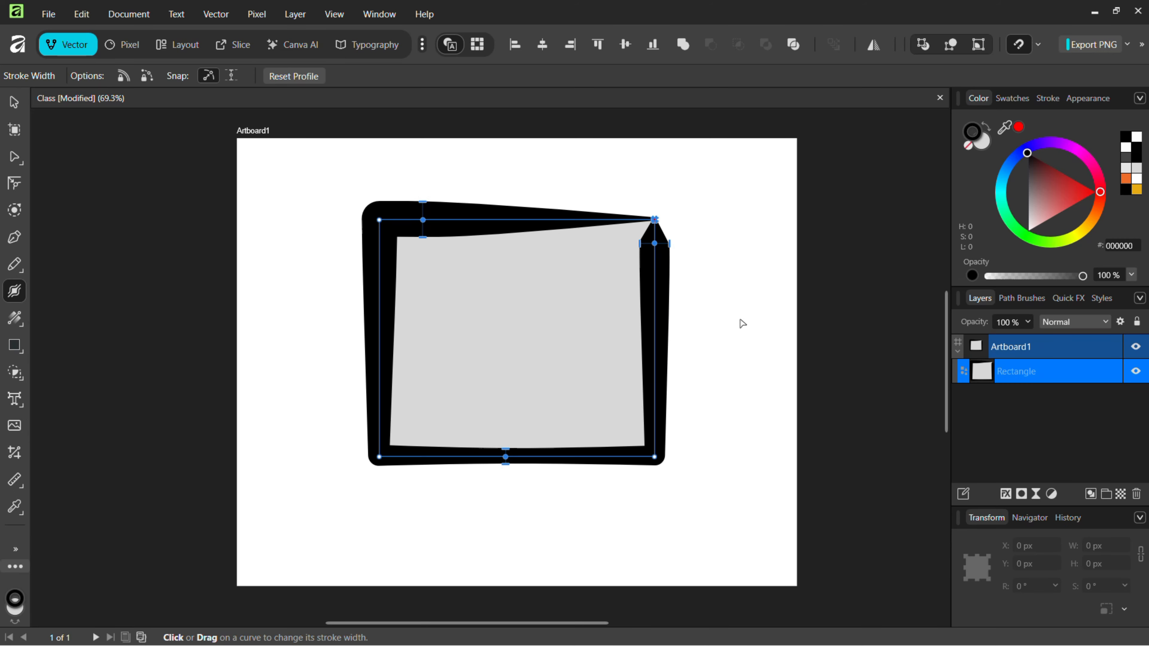
key(ctrl+z)
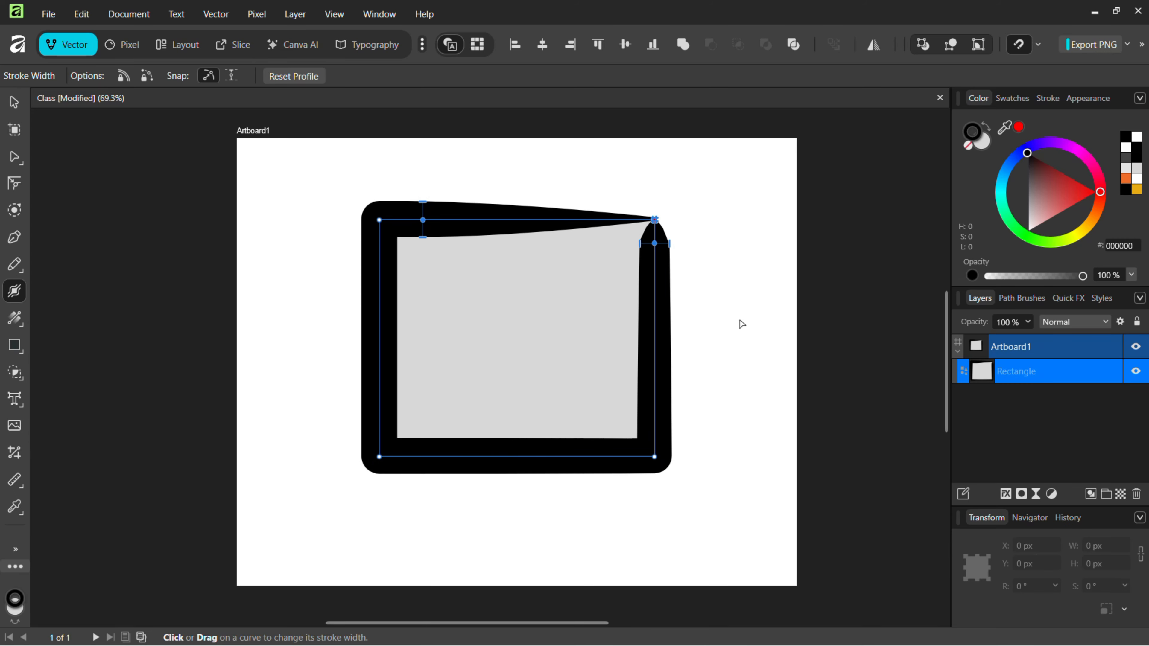
key(ctrl+z)
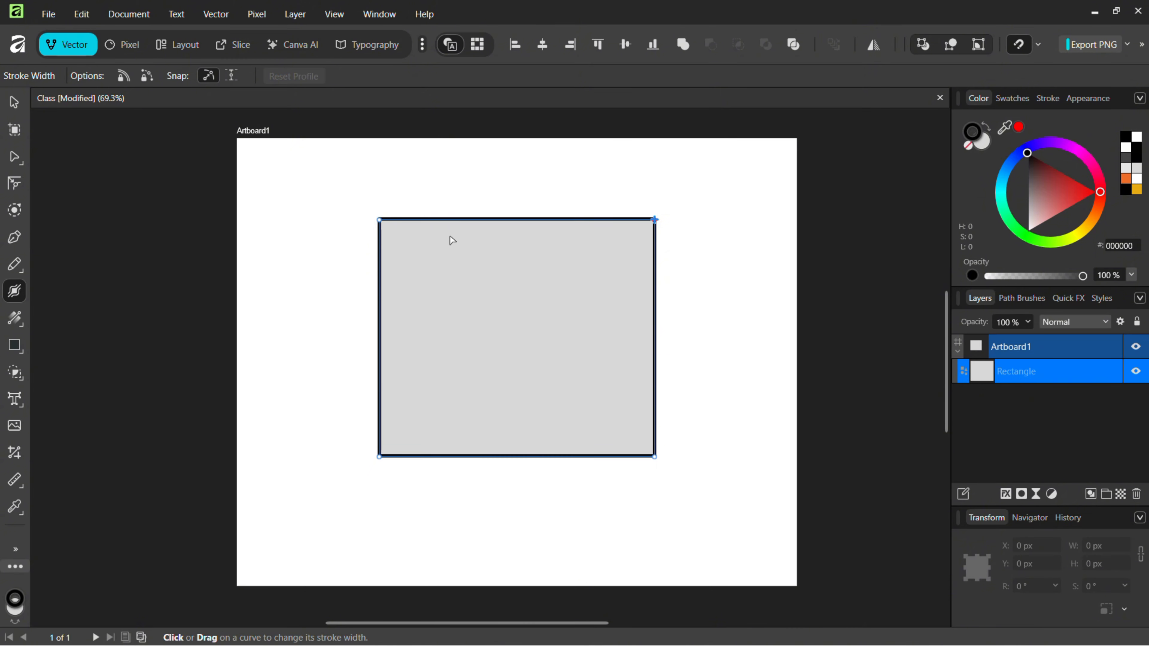
Apply a linear gradient fill running diagonally from the rectangle's upper-left area to its lower-right area.
click(18, 321)
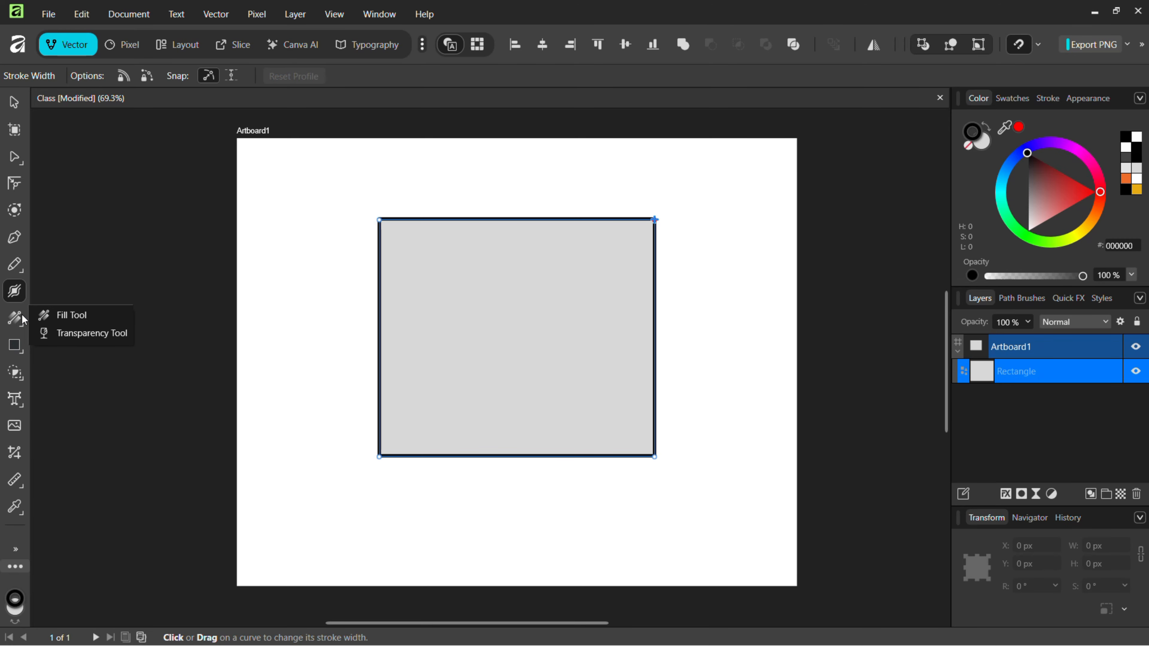
click(63, 314)
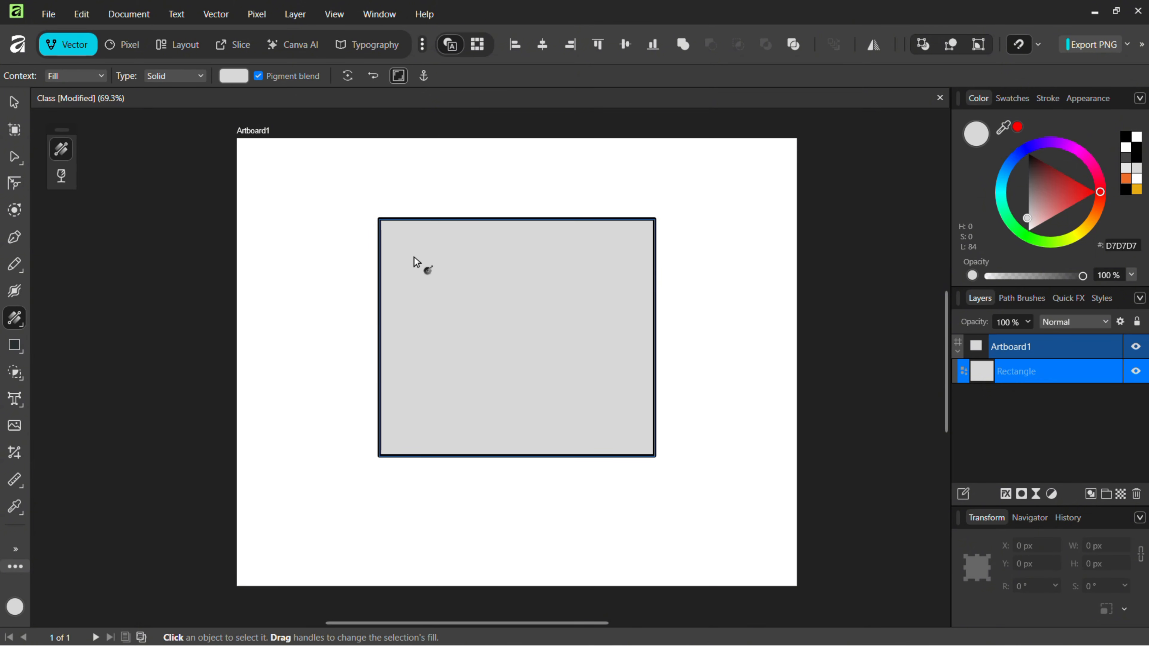
drag(418, 245, 606, 418)
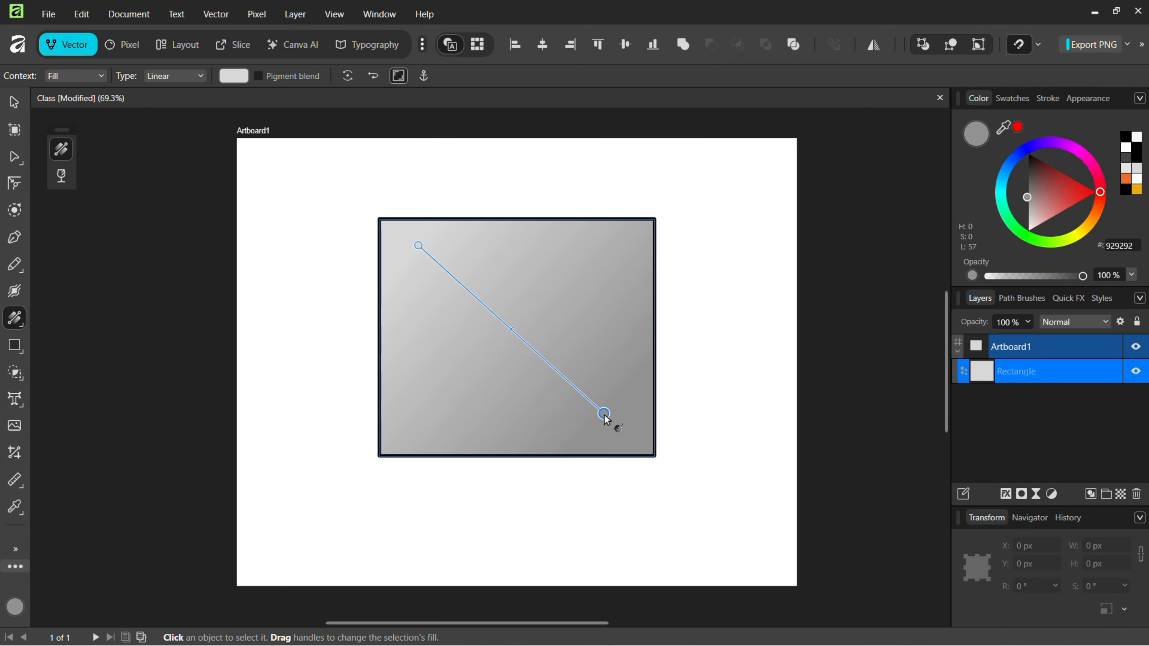
Change the gradient's upper-left stop to the green color 19FFA4.
click(419, 246)
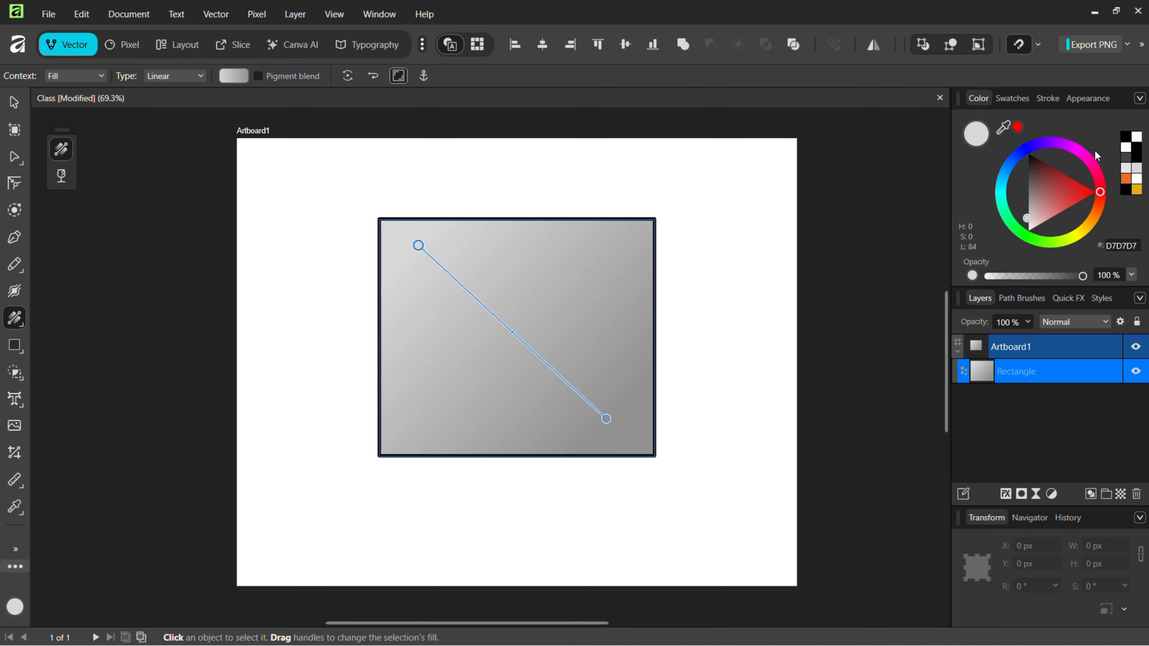
click(1125, 180)
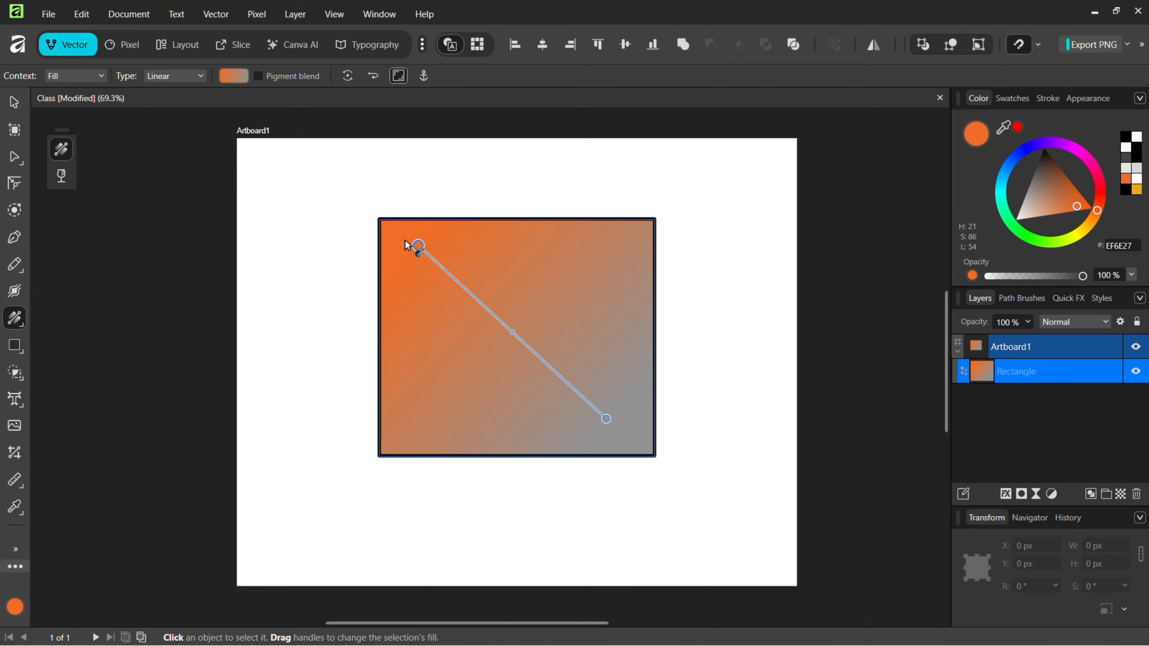
click(233, 78)
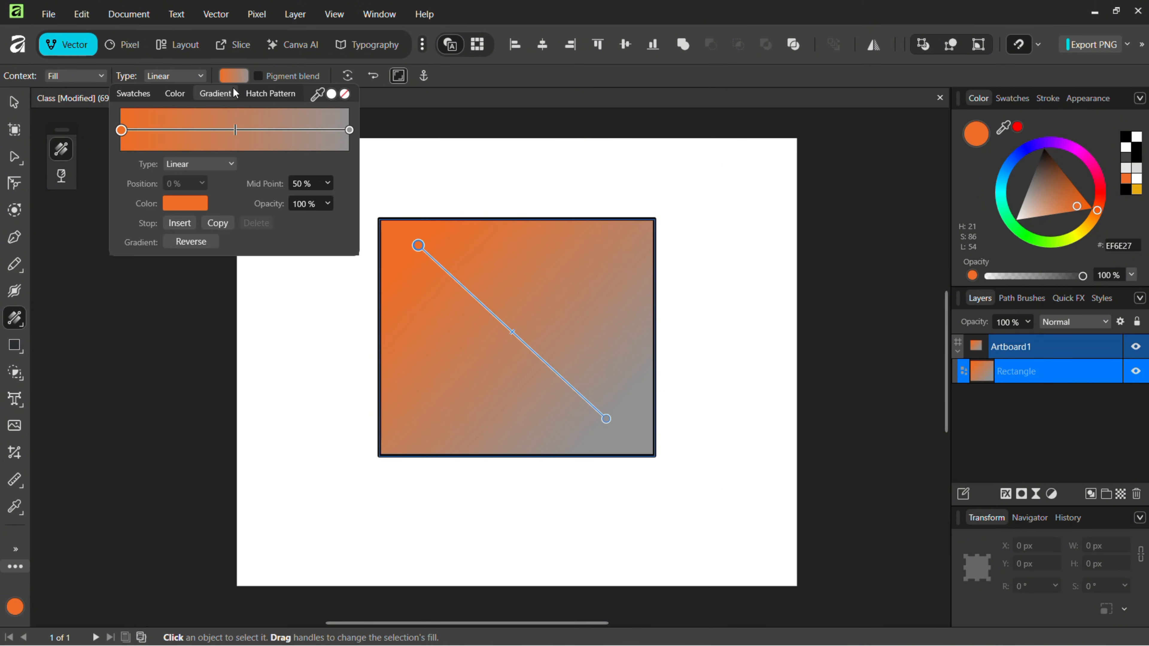
click(190, 202)
click(187, 342)
mouse_move(187, 342)
mouse_down()
mouse_move(206, 343)
mouse_move(176, 331)
mouse_up()
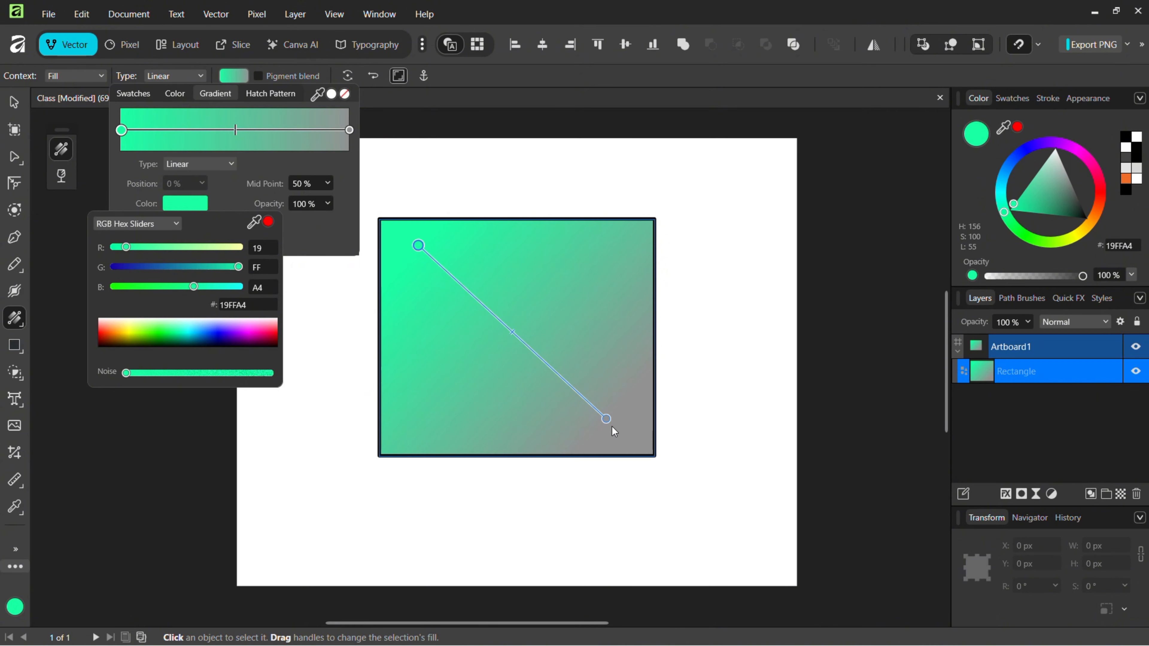
Change the gradient's lower-right stop to the light yellow-green color CFFF8F.
click(606, 419)
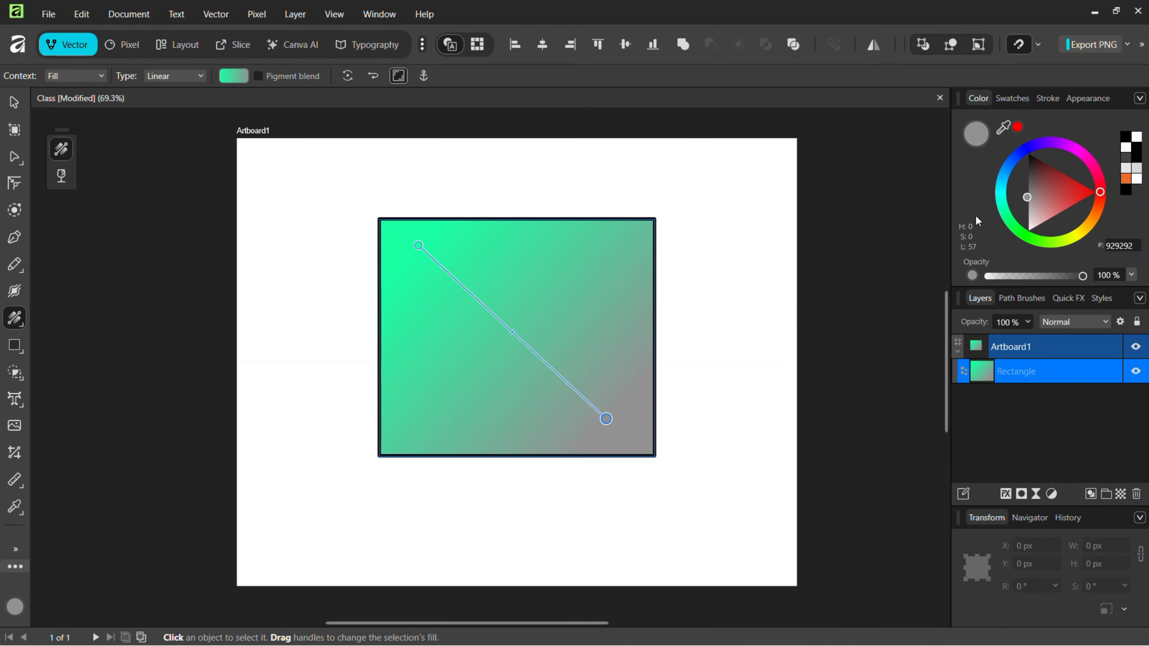
click(976, 136)
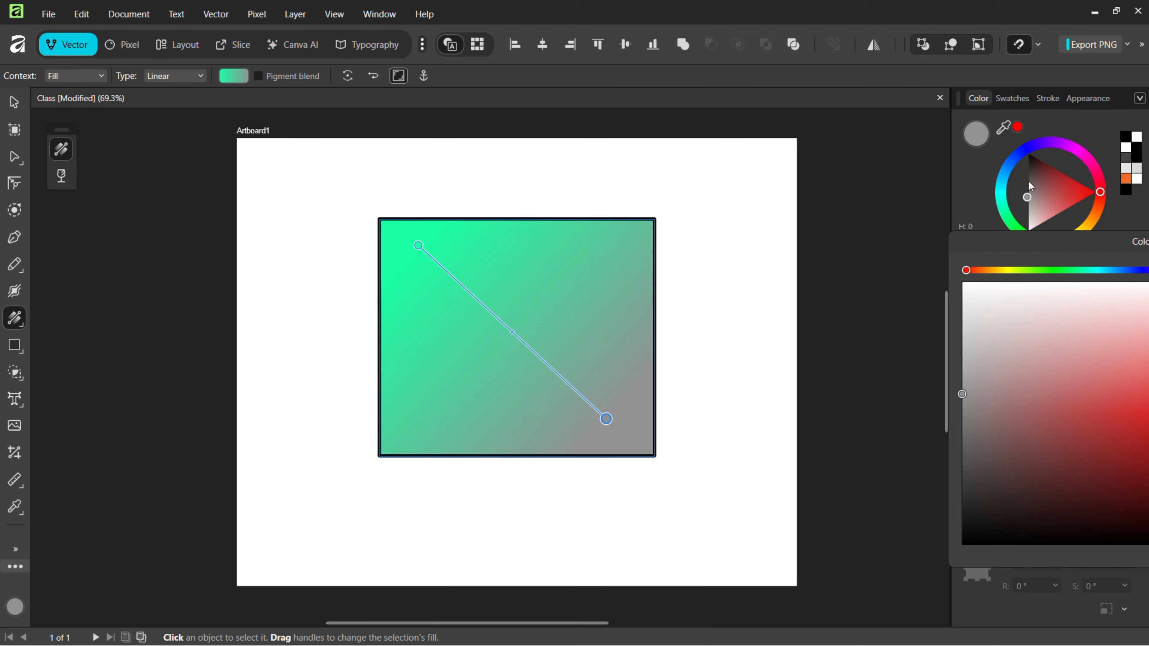
drag(1054, 242, 788, 242)
mouse_move(769, 271)
mouse_down()
mouse_move(781, 274)
mouse_move(763, 272)
mouse_up()
drag(792, 330, 969, 340)
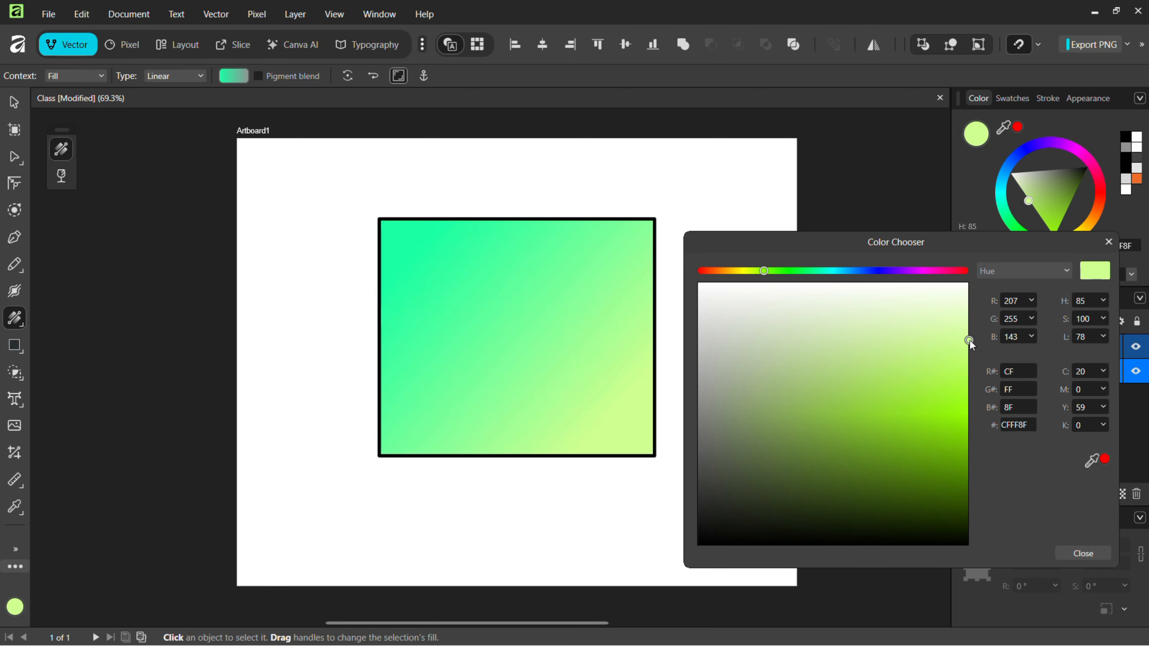
click(1108, 242)
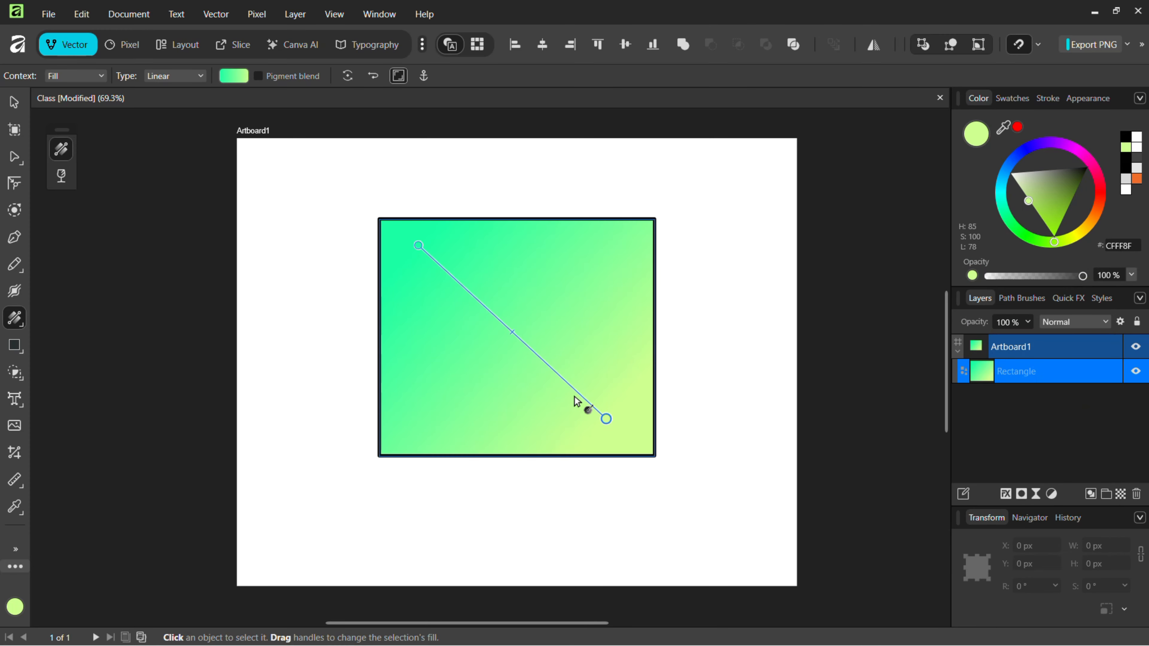
Add an orange EF6E27 stop in the middle of the gradient and adjust its position to 51 %.
click(538, 357)
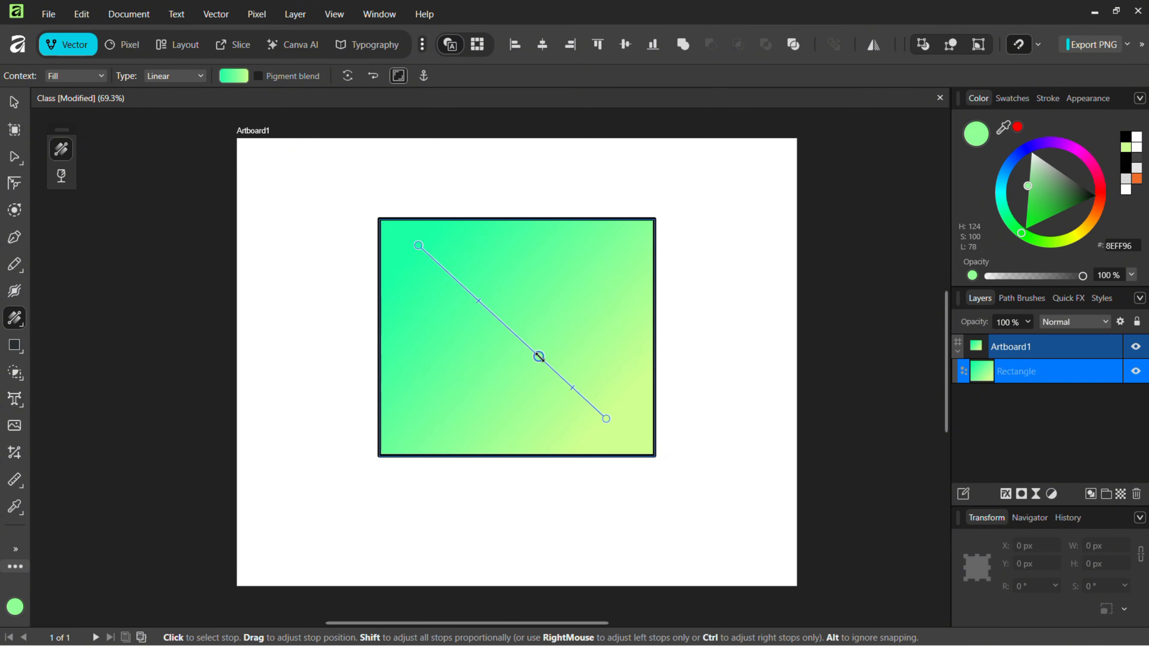
drag(541, 358, 517, 337)
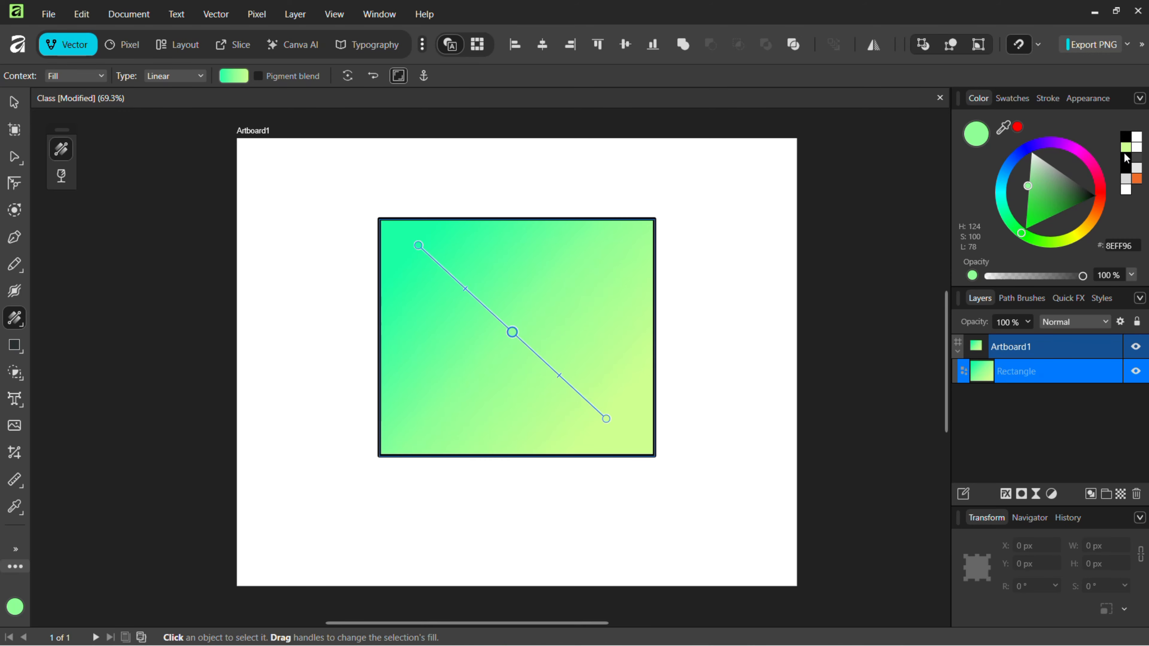
click(1136, 178)
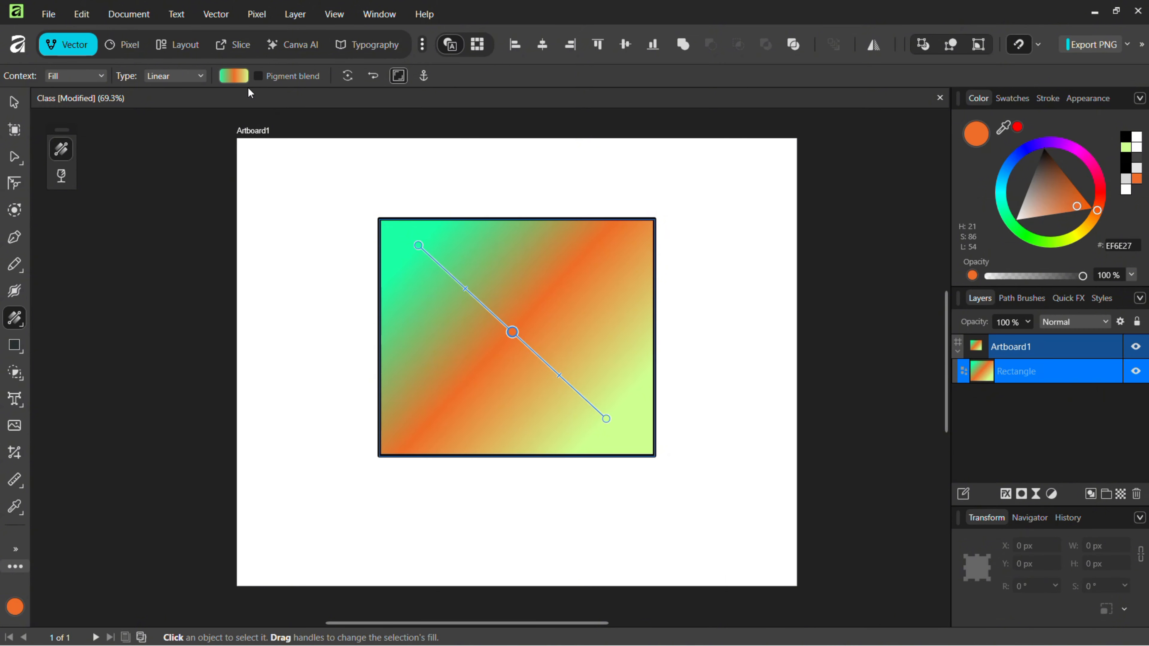
click(233, 76)
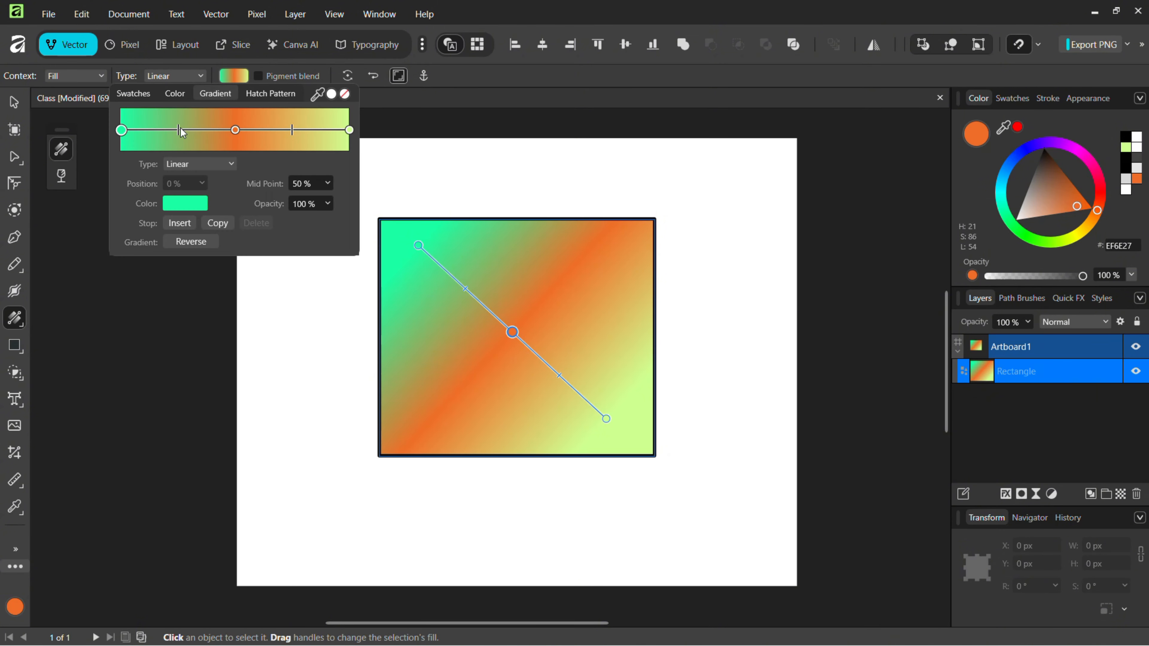
mouse_move(237, 133)
mouse_down()
mouse_move(200, 133)
mouse_move(257, 141)
mouse_move(181, 132)
mouse_move(238, 131)
mouse_up()
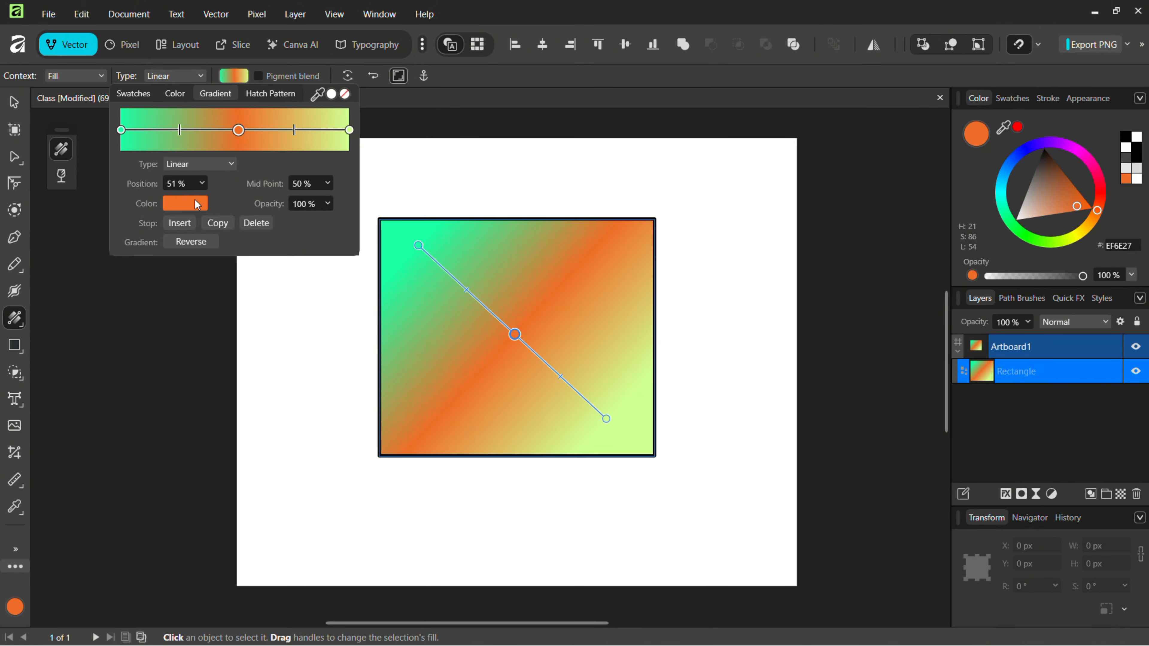
Change the gradient's middle stop to the bright green color 2DFF3B and deselect the rectangle.
click(190, 206)
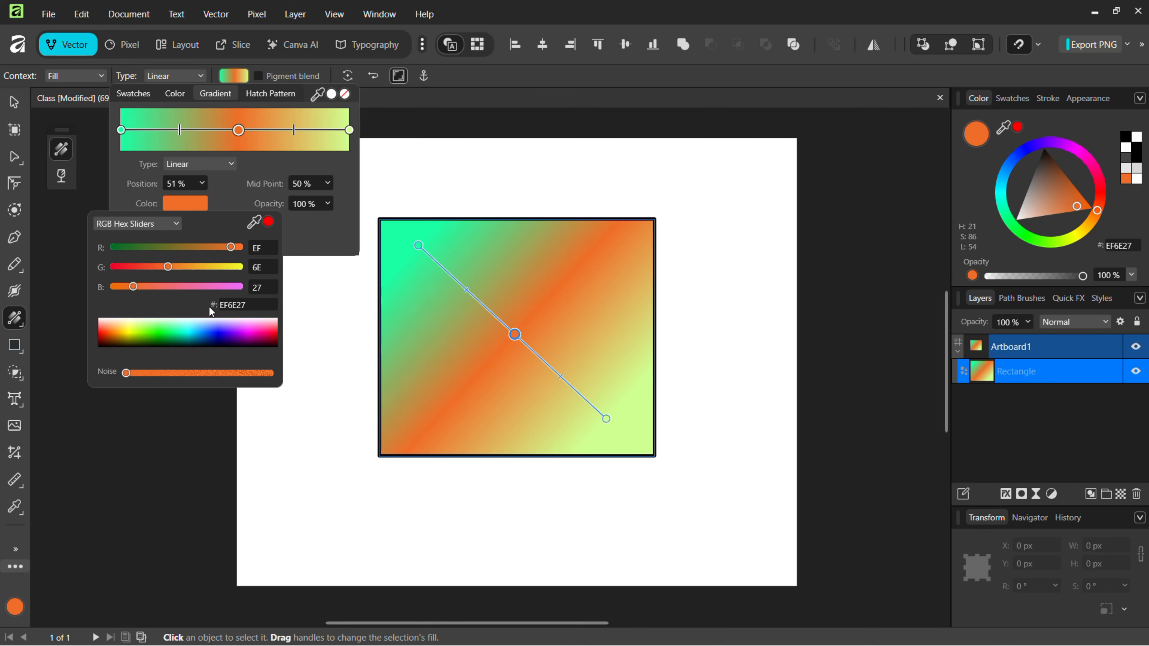
drag(157, 329, 160, 330)
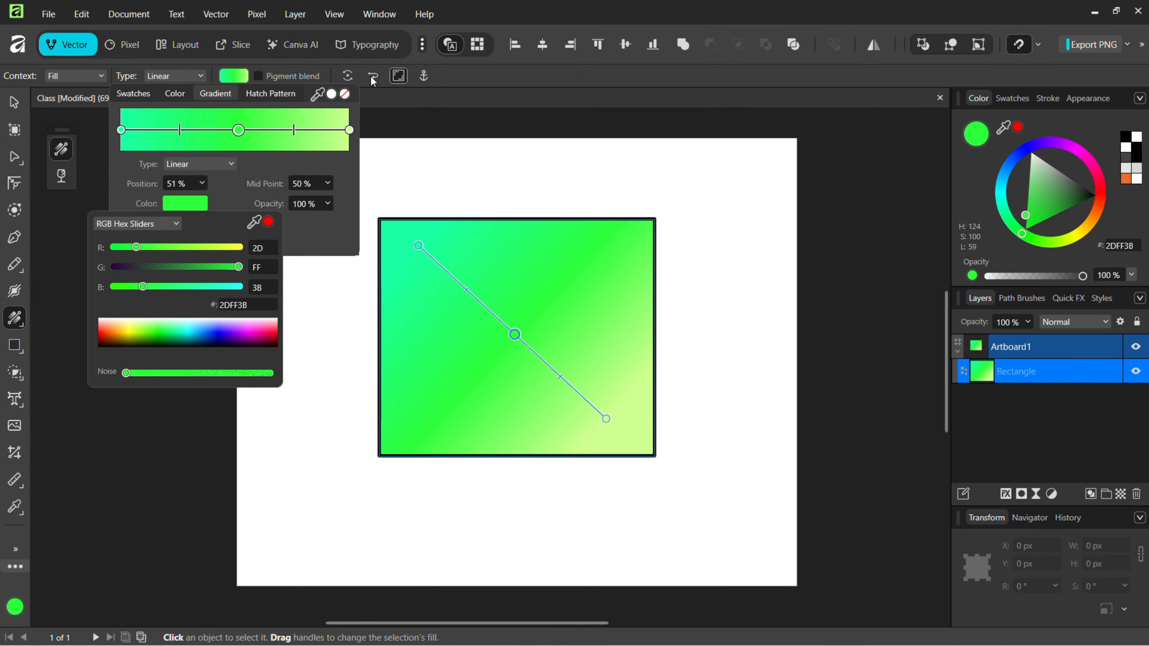
click(333, 269)
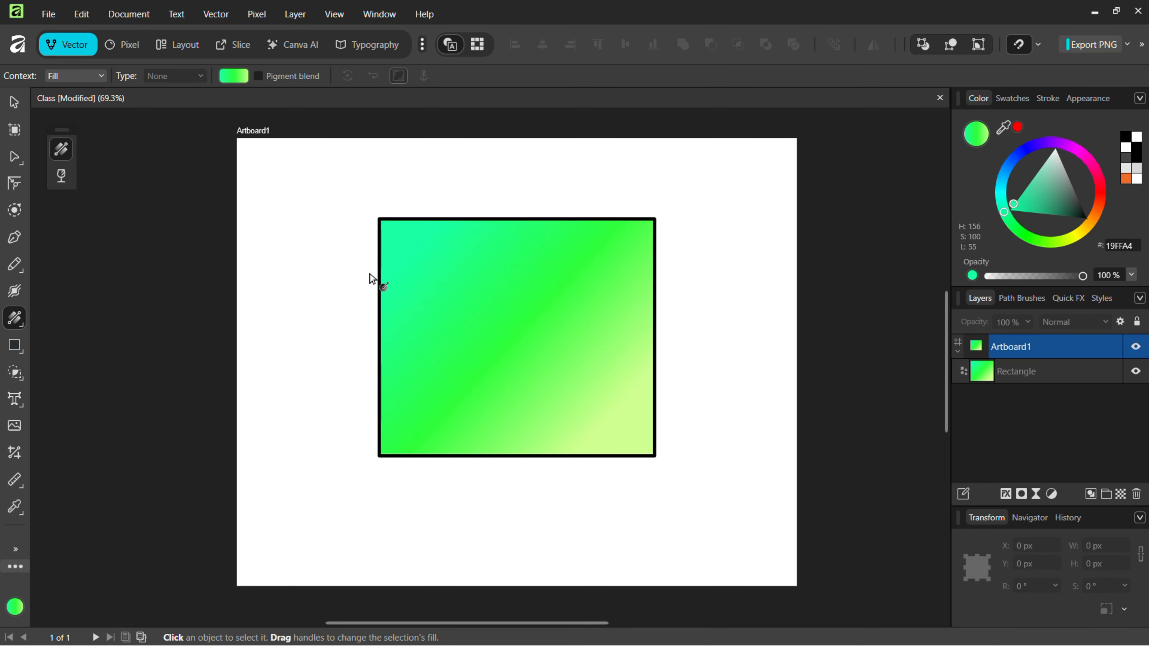
Apply a linear transparency to the rectangle with the Transparency Tool, fading from near its center to its lower-right corner.
click(14, 319)
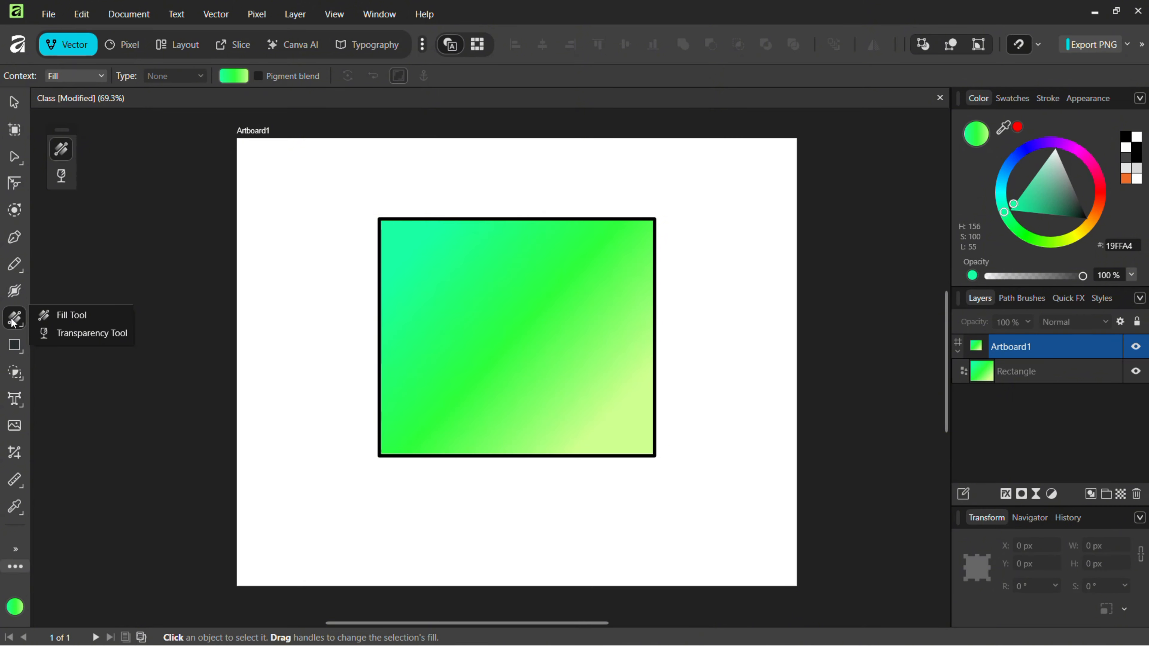
click(65, 334)
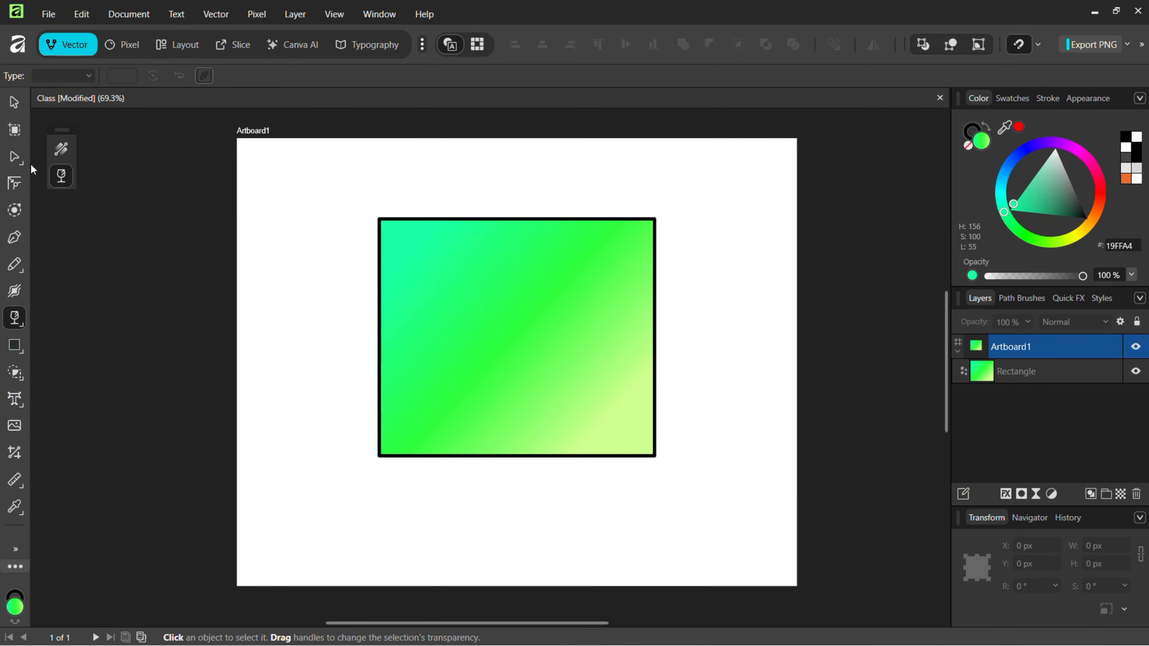
click(10, 96)
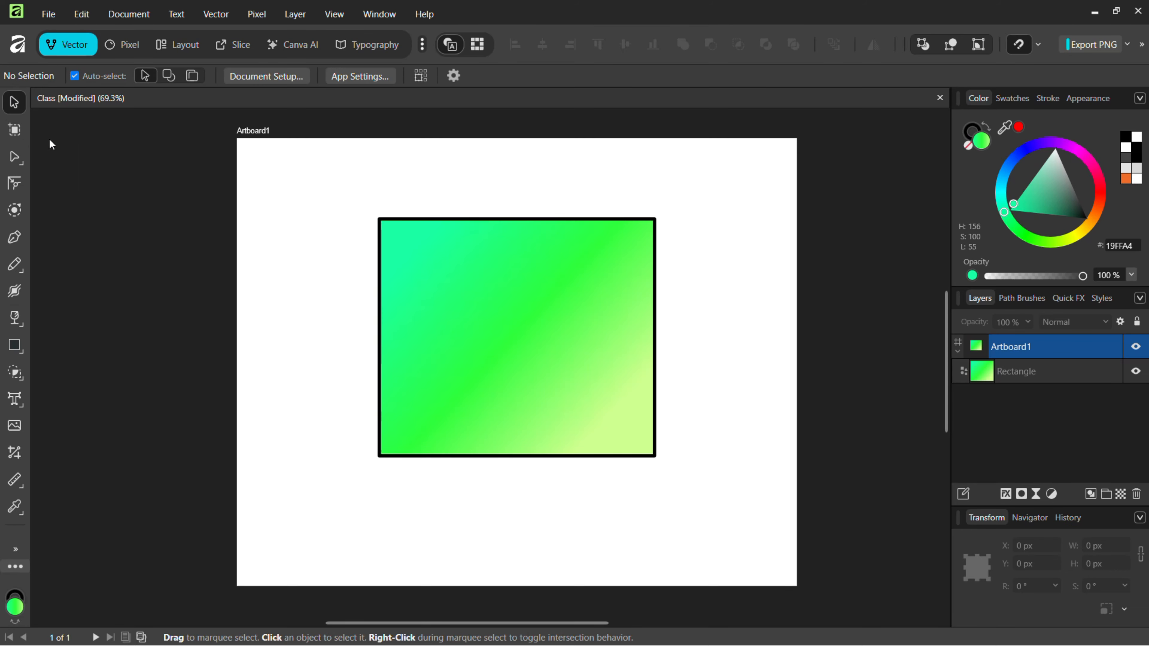
click(15, 324)
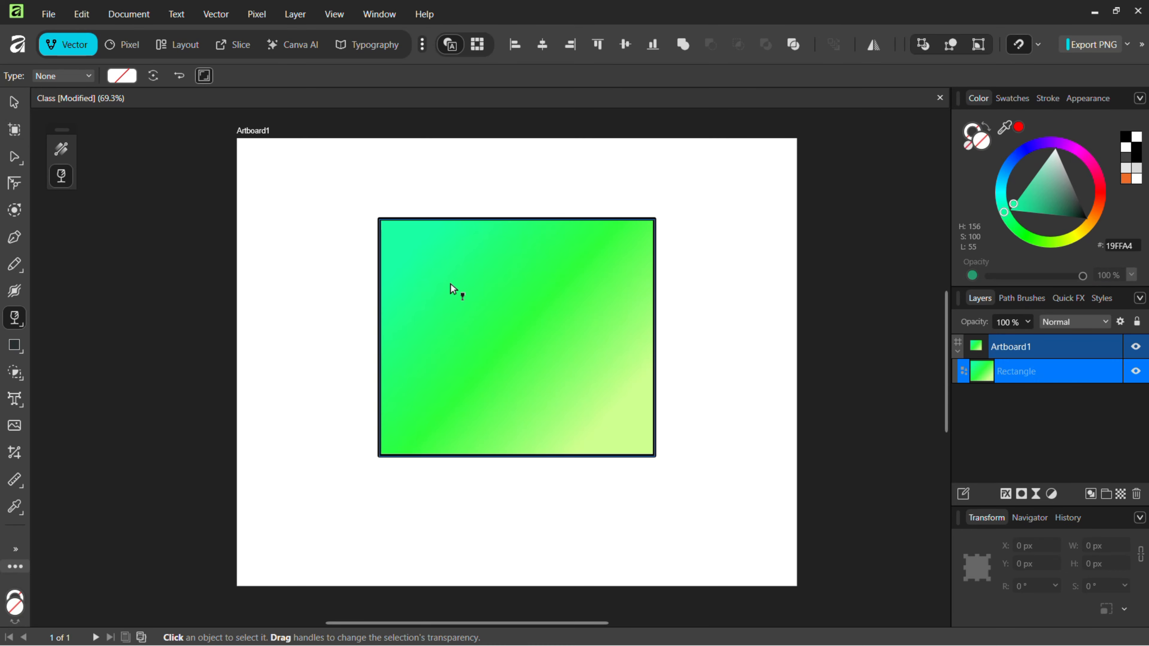
drag(498, 338, 655, 457)
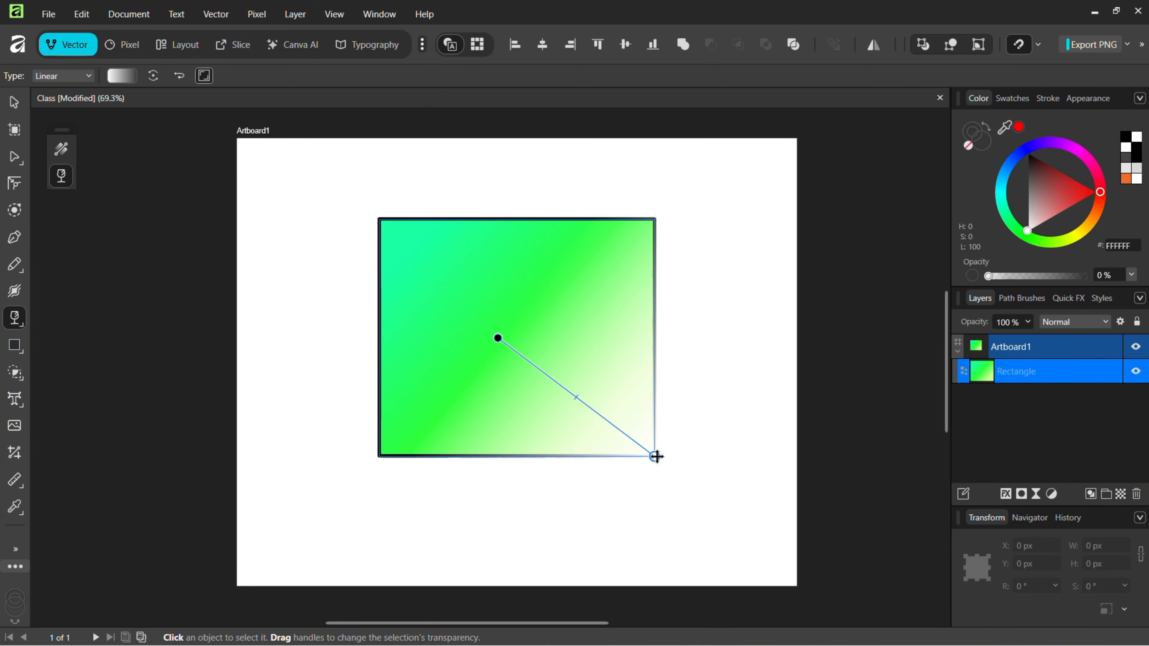
Add a black 1350 × 1080 px background rectangle covering the whole artboard, placed beneath the gradient rectangle in the layer order.
click(13, 105)
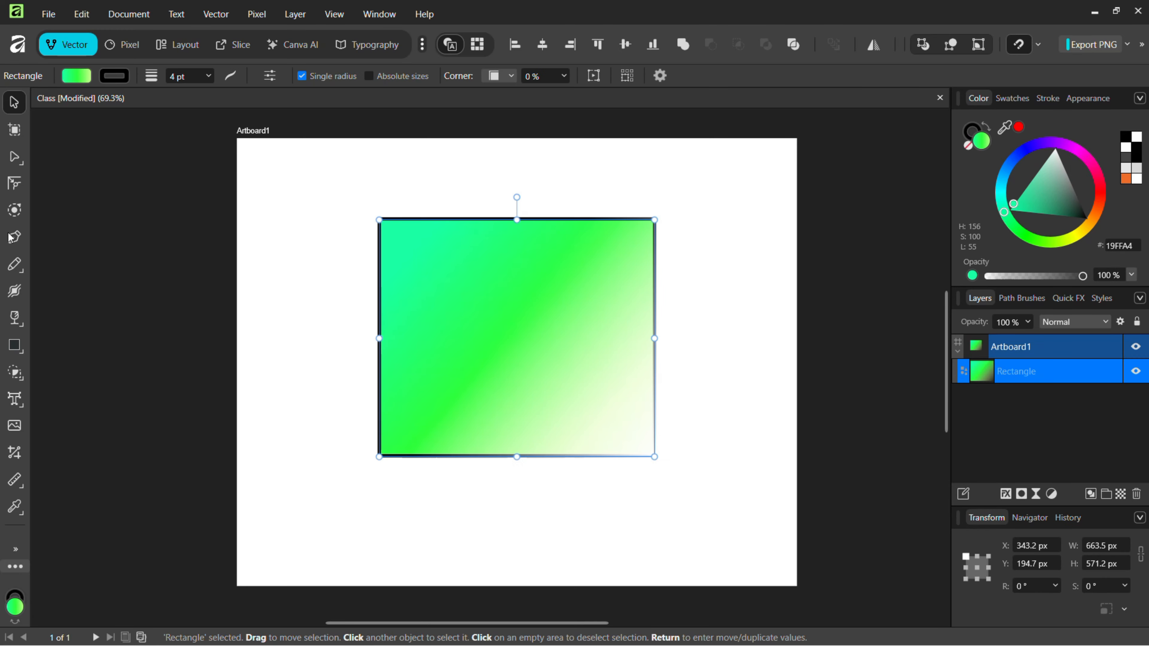
click(15, 346)
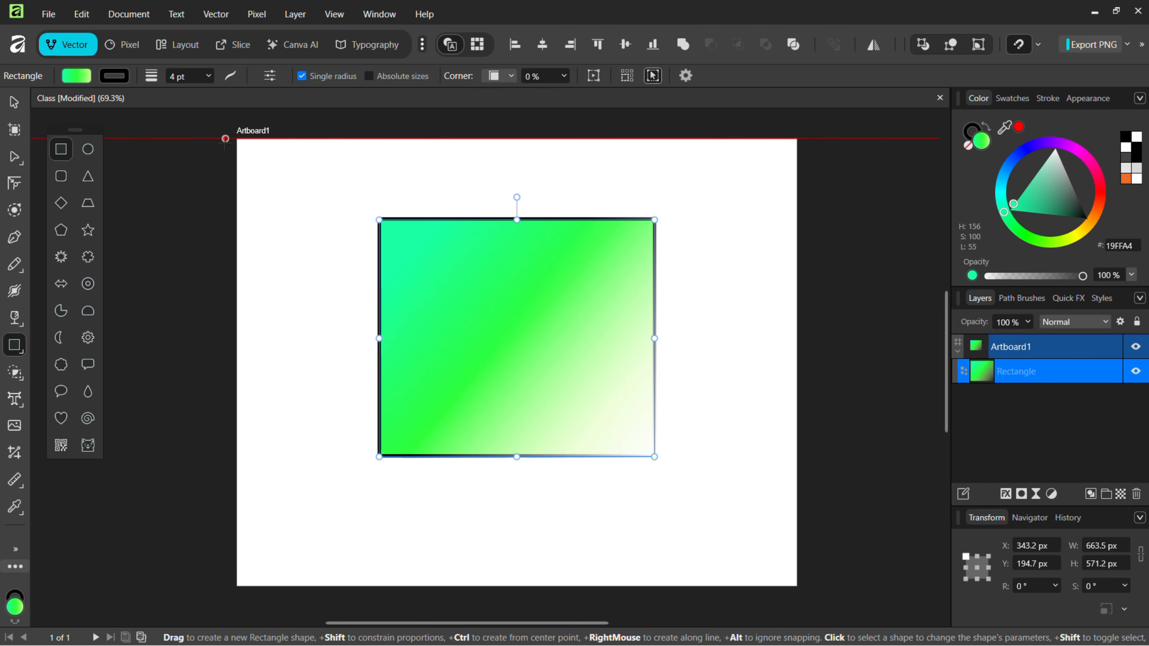
mouse_move(302, 248)
mouse_down()
mouse_move(690, 505)
mouse_move(796, 596)
mouse_move(797, 581)
mouse_up()
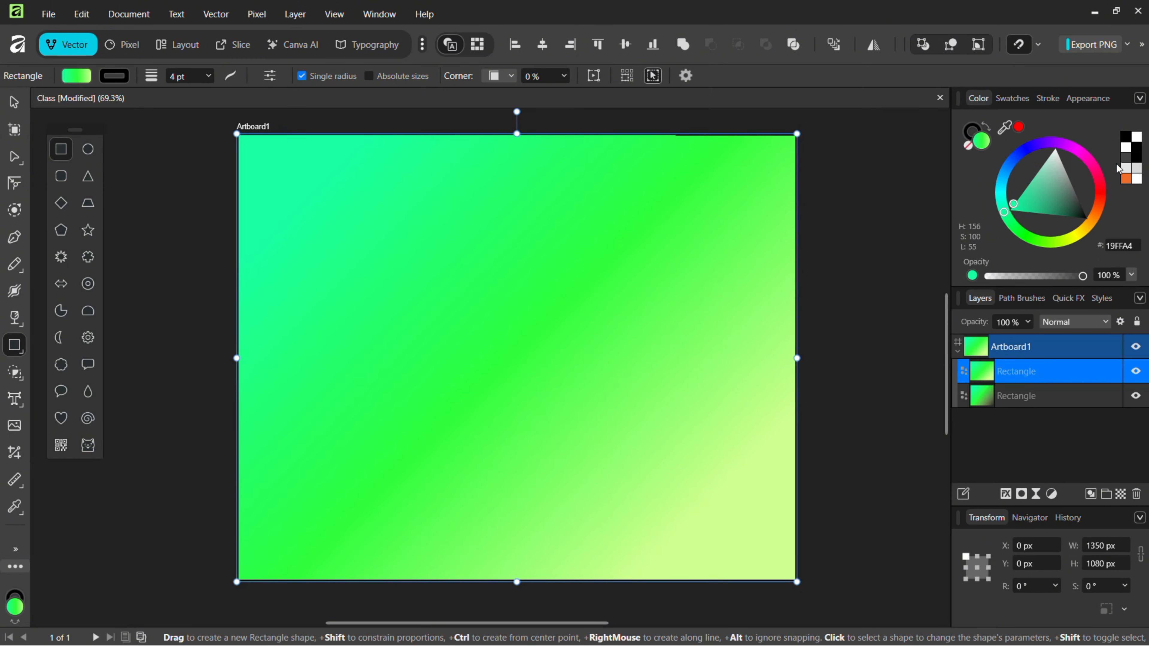
click(1136, 157)
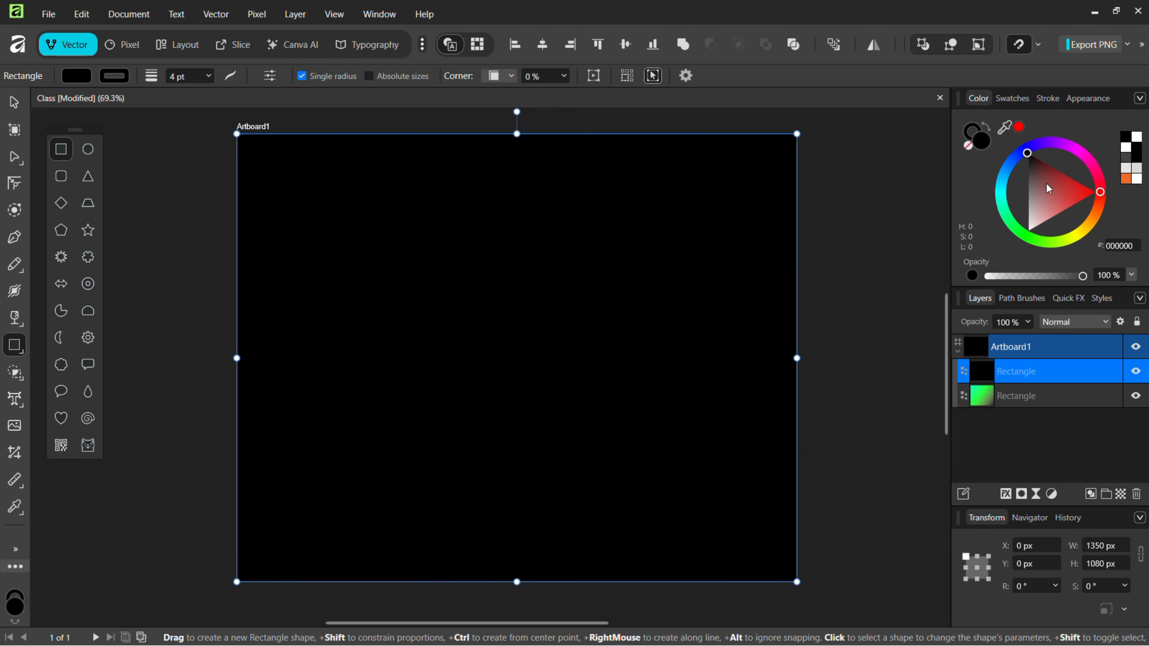
drag(999, 372, 996, 410)
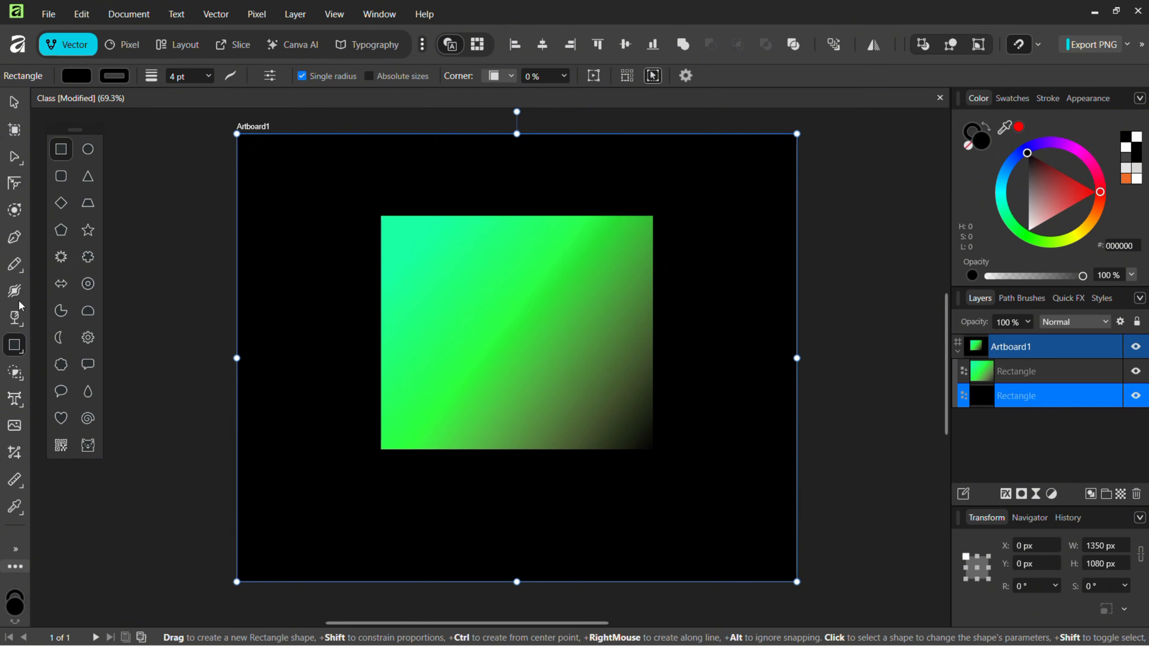
Extend the gradient rectangle's transparency start toward its upper-left corner and shift the midpoint closer to the lower-right end.
click(15, 317)
click(469, 296)
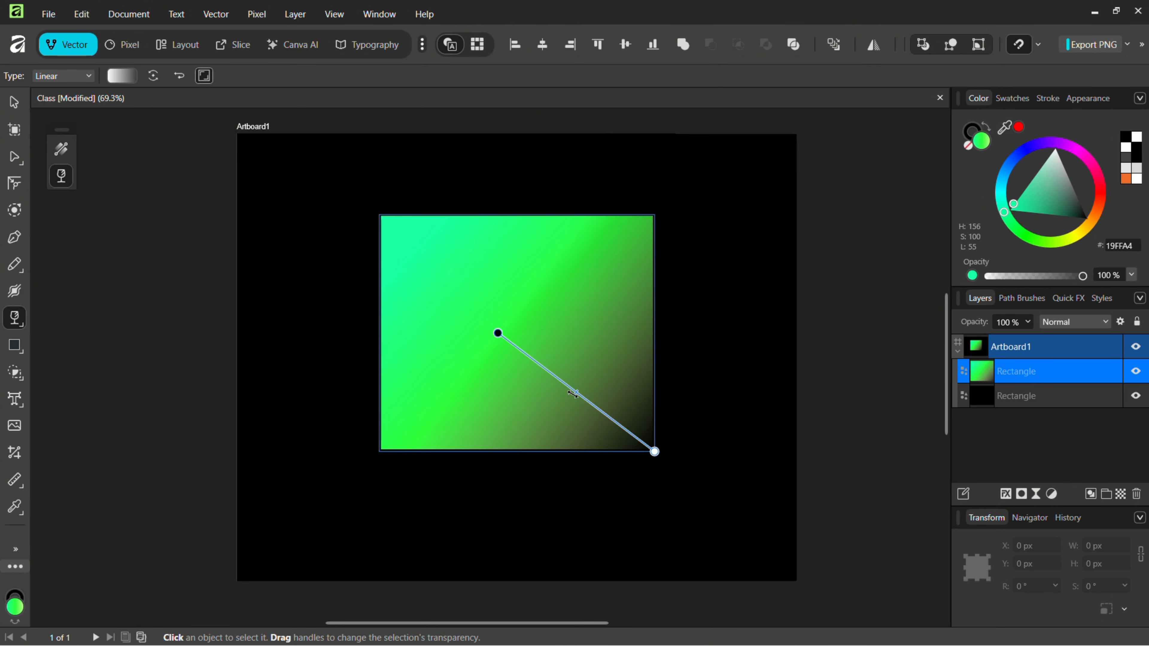
drag(497, 333, 448, 280)
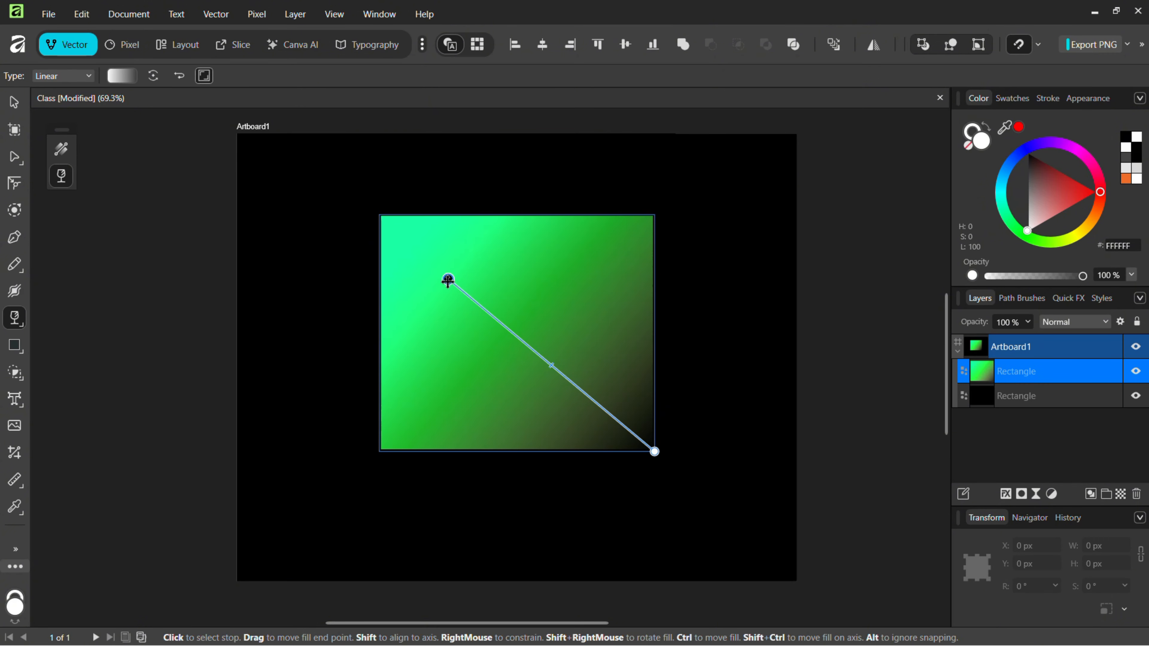
drag(550, 365, 599, 405)
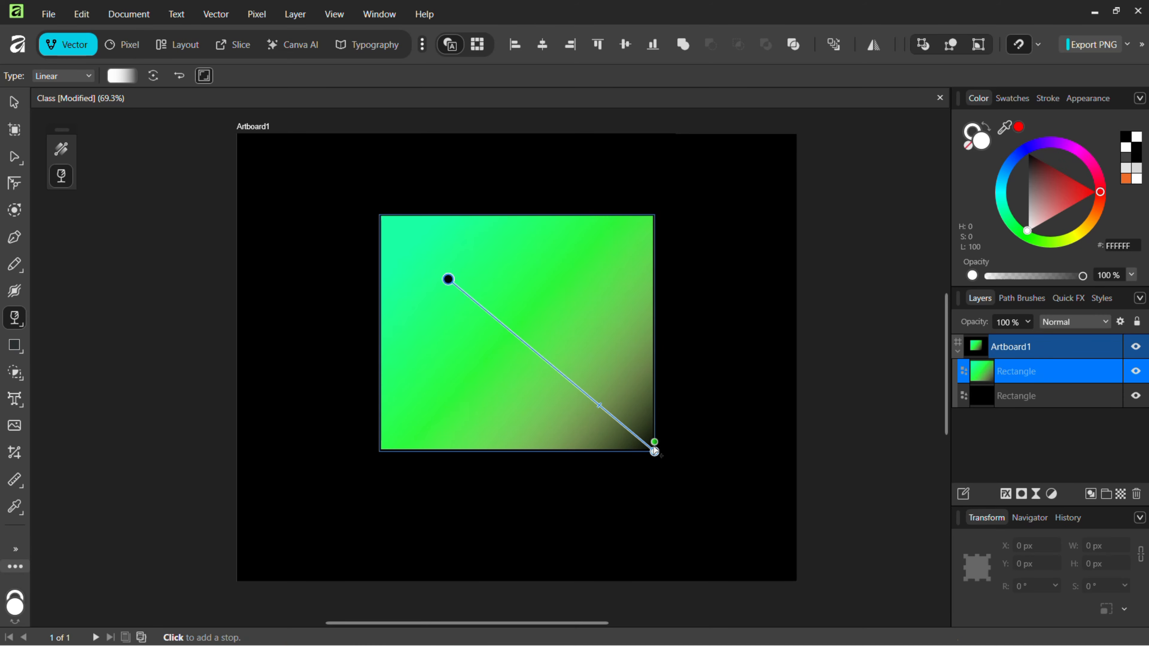
Pull the transparency's end inward from the lower-right corner, raise its start near the rectangle's upper edge, and set the midpoint about halfway.
drag(655, 451, 609, 434)
drag(566, 393, 530, 356)
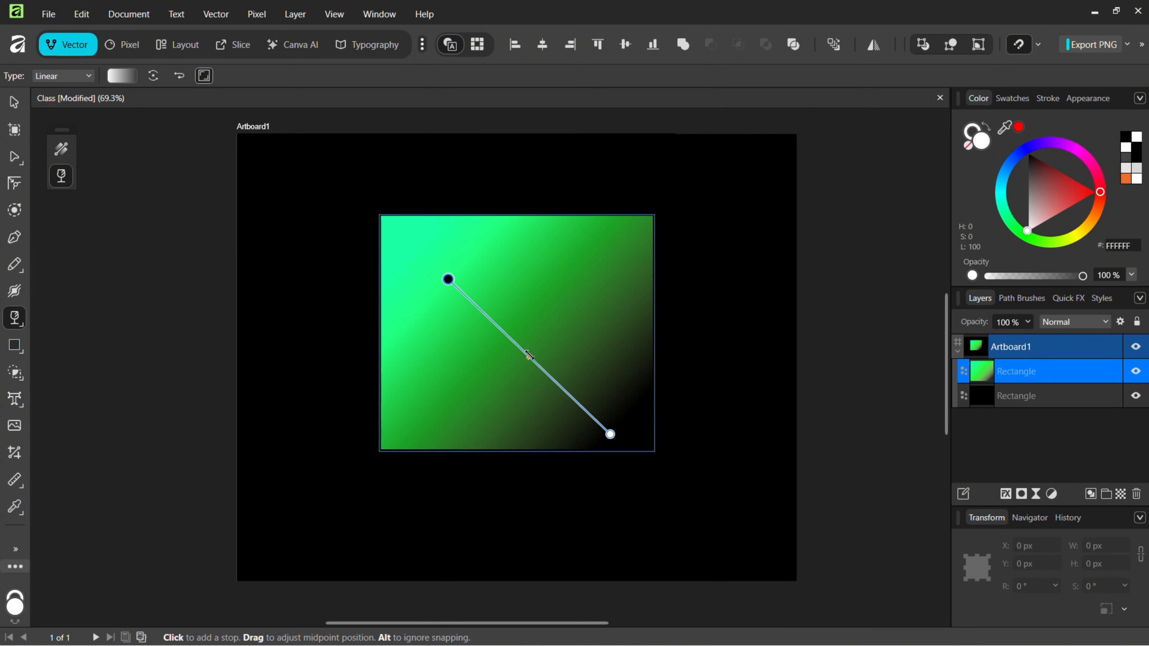
drag(527, 362, 545, 376)
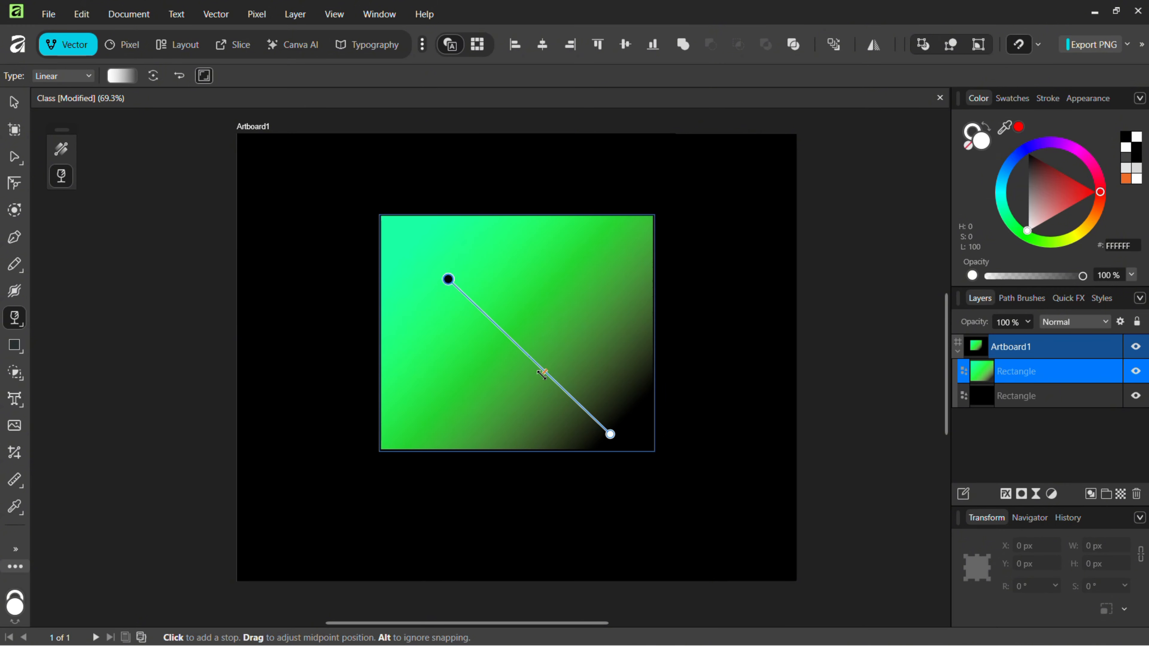
drag(448, 279, 484, 242)
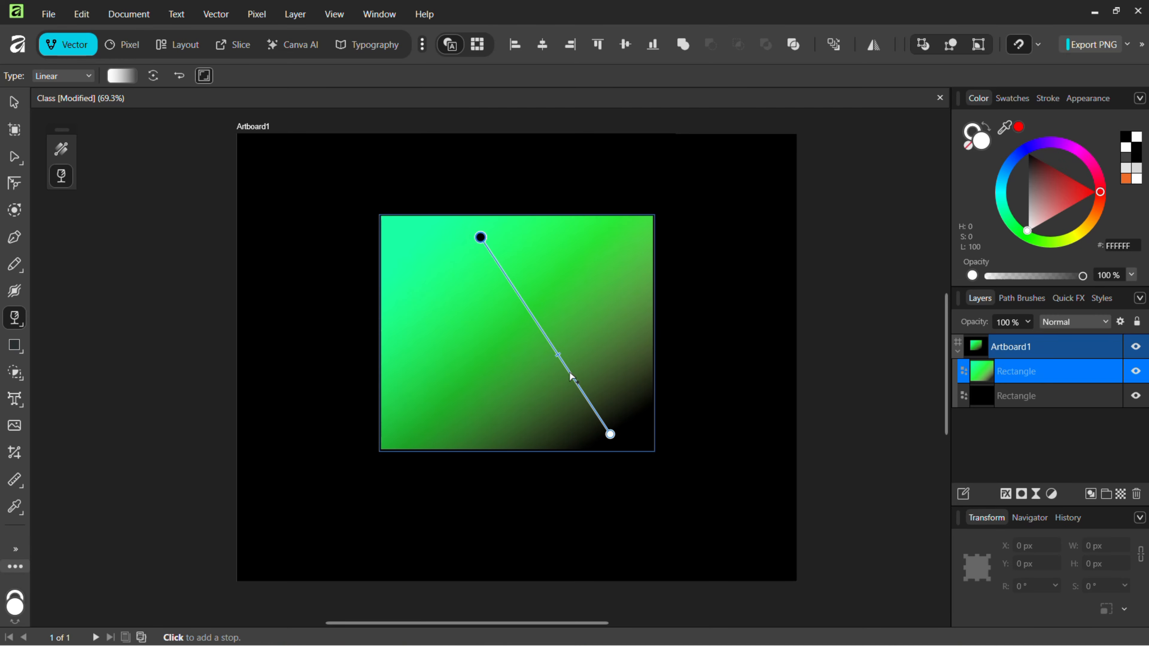
mouse_move(557, 354)
mouse_down()
mouse_move(545, 336)
mouse_move(567, 369)
mouse_move(545, 335)
mouse_up()
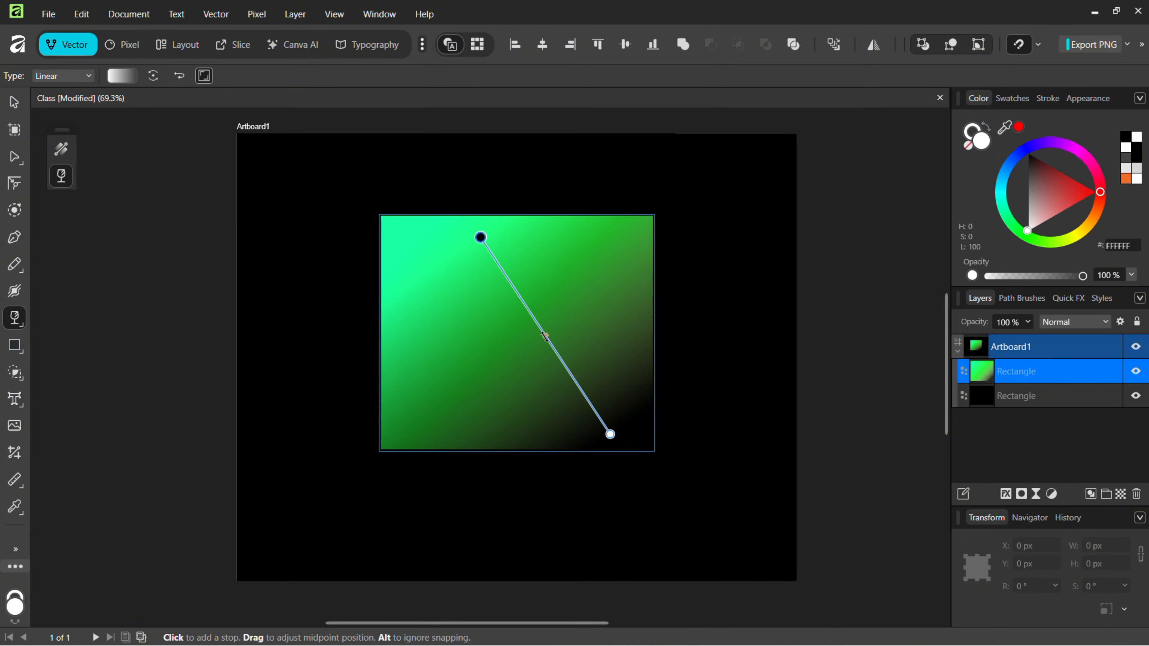